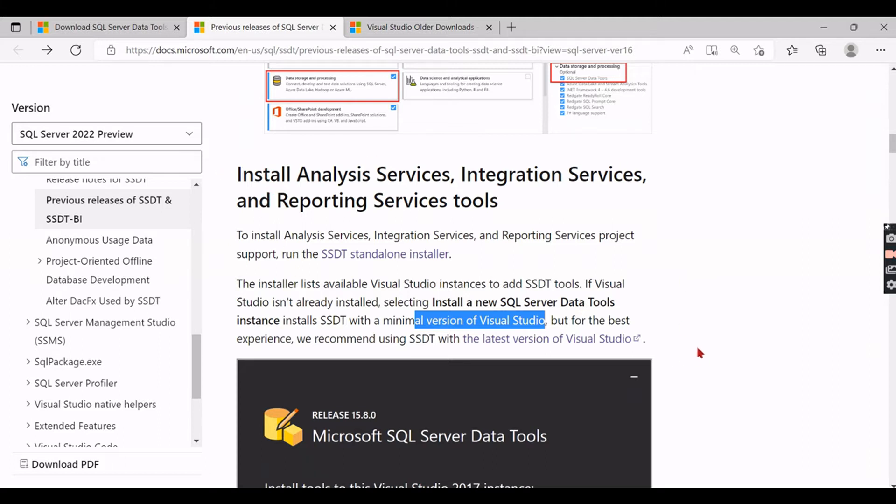
# Examine the SQL Server Data Tools installer options and supported SQL versions on the previous releases page
pyautogui.scroll(-8, 696, 346)
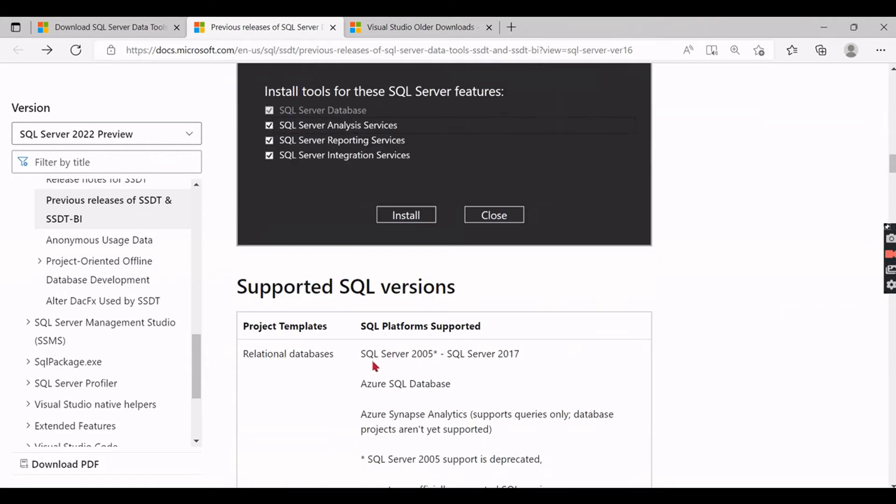
pyautogui.moveTo(355, 361); pyautogui.dragTo(510, 367)
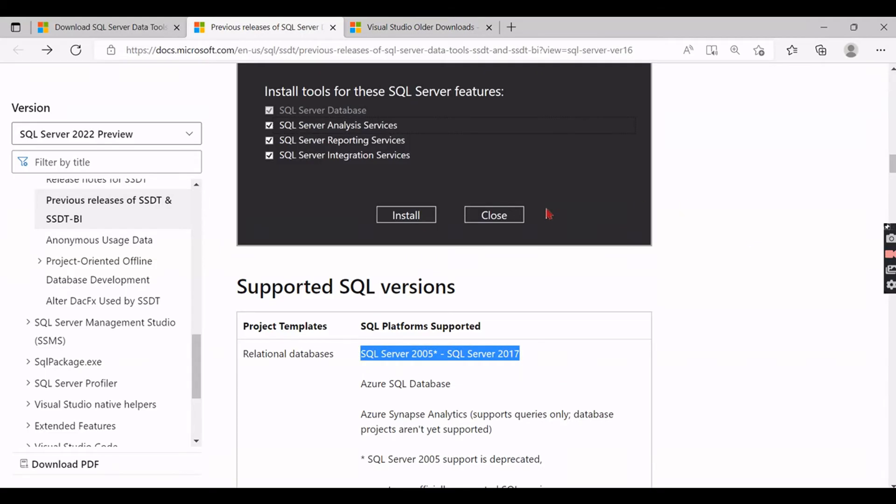
pyautogui.scroll(5, 548, 214)
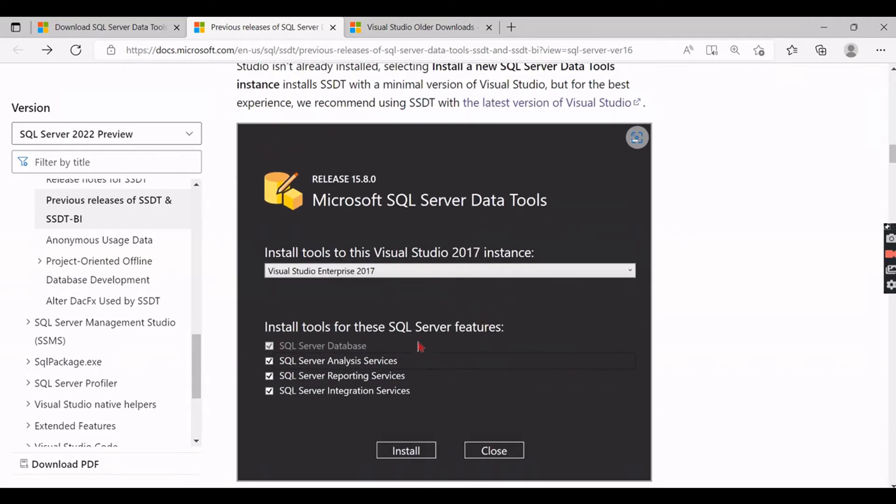
pyautogui.scroll(-9, 715, 182)
pyautogui.scroll(-2, 692, 197)
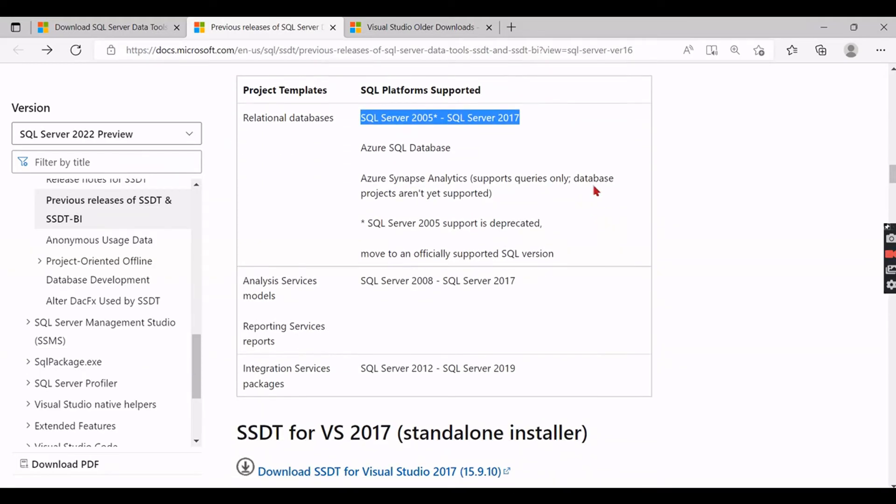
pyautogui.scroll(10, 600, 184)
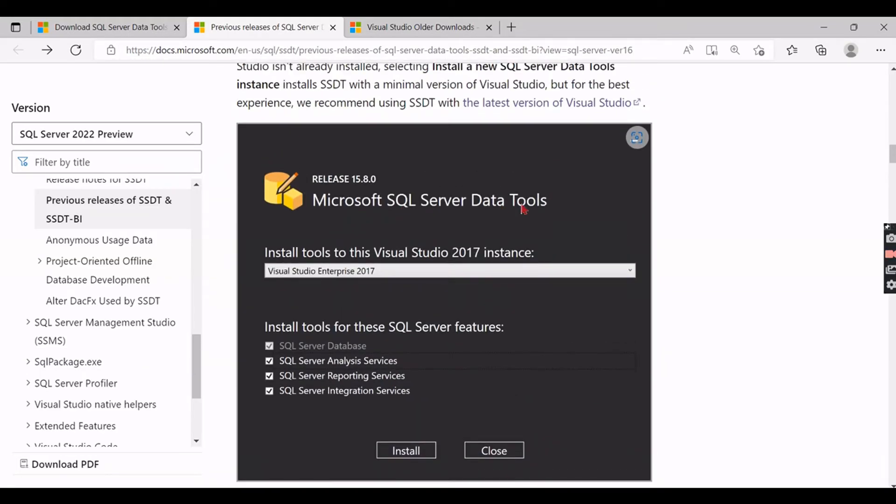
pyautogui.scroll(-8, 715, 252)
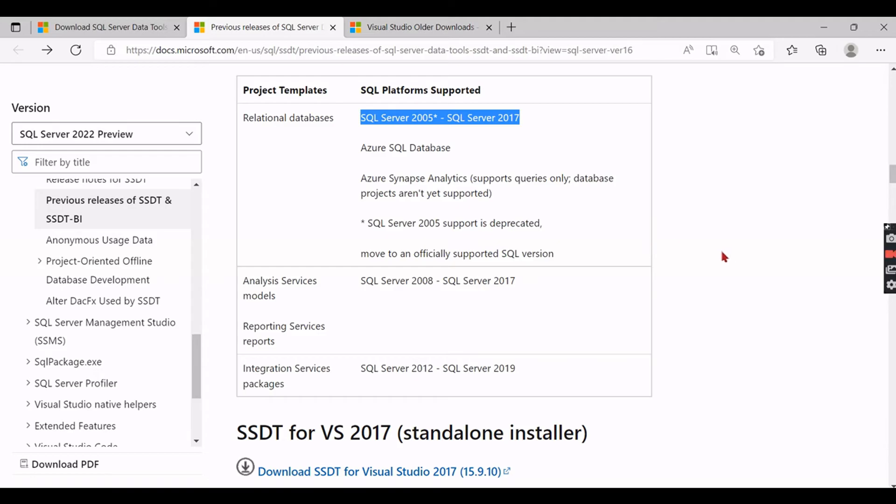
pyautogui.scroll(-6, 546, 217)
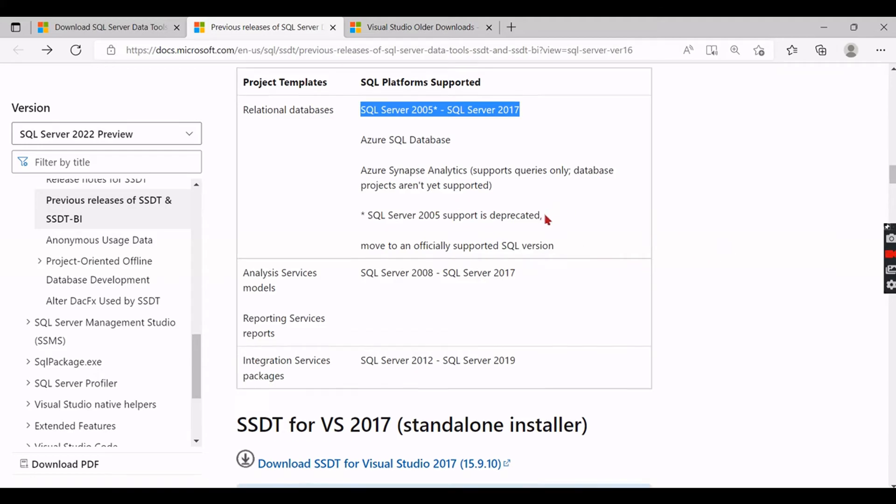
pyautogui.scroll(3, 481, 218)
pyautogui.scroll(1, 464, 217)
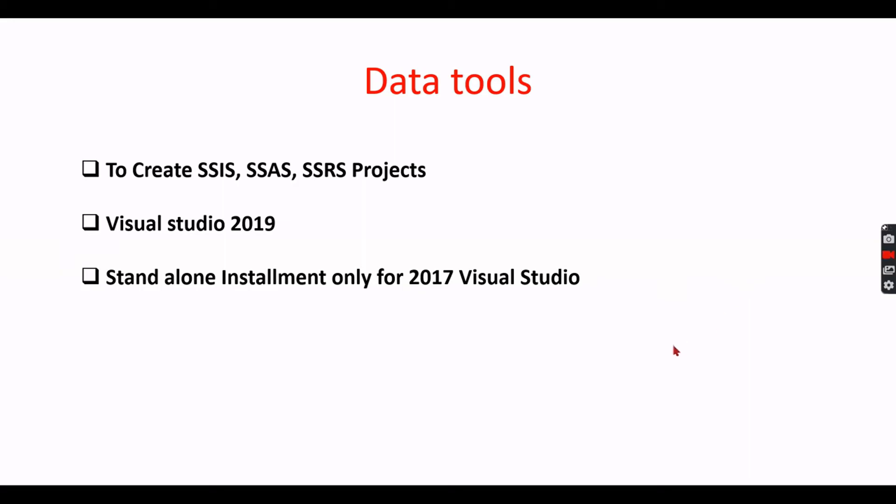
# Leave the slideshow, search Google for "Sql server data tools download" and open the Microsoft Docs page on downloading SSDT for Visual Studio
pyautogui.press('Escape')
pyautogui.click(815, 34)
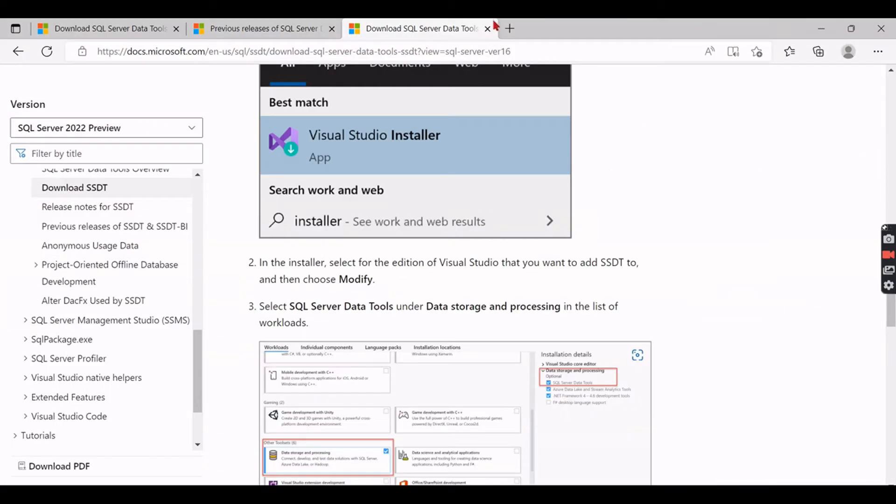
pyautogui.scroll(15, 765, 364)
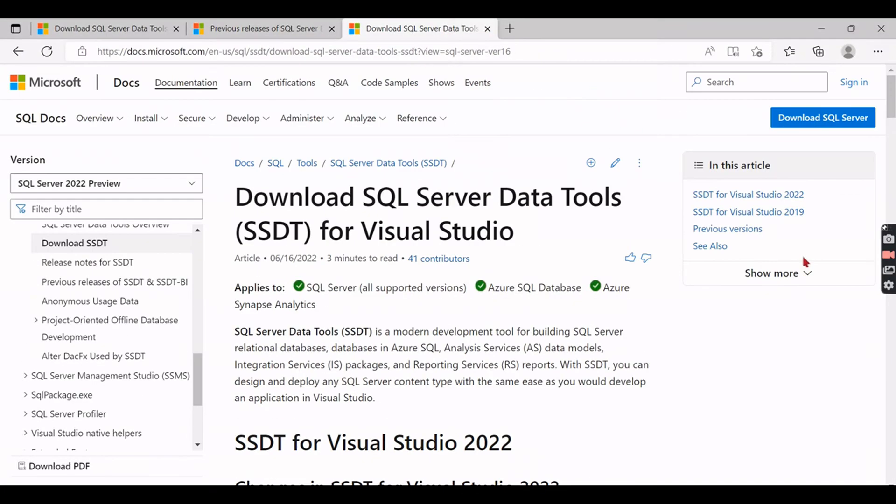
pyautogui.click(17, 51)
pyautogui.click(309, 99)
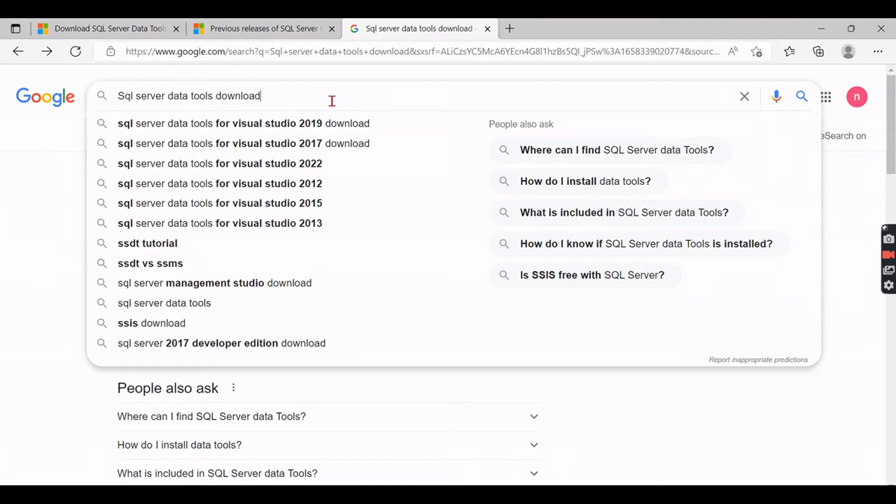
pyautogui.press('Return')
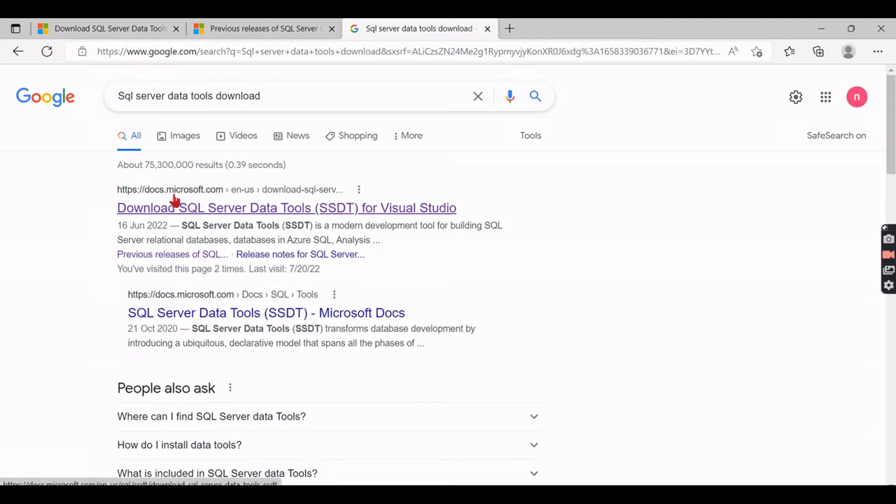
pyautogui.click(259, 212)
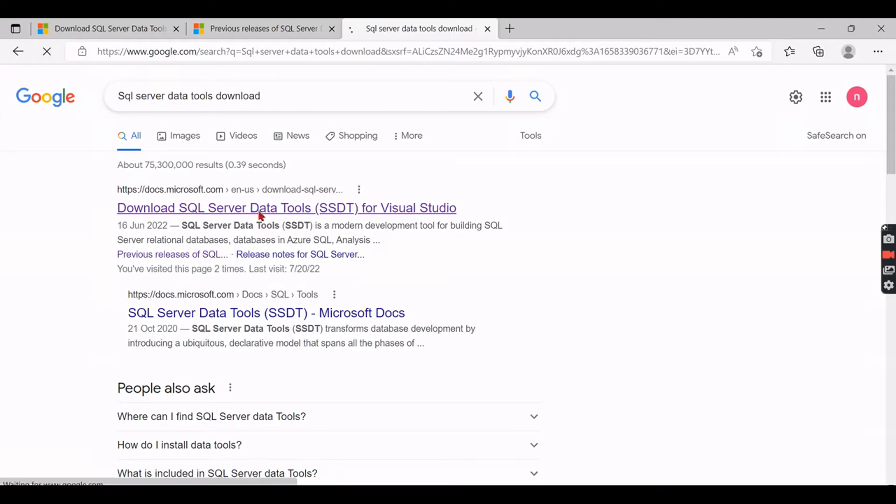
# Read the SSDT for Visual Studio 2022 section, covering installation, available extensions and supported SQL versions
pyautogui.scroll(-9, 547, 272)
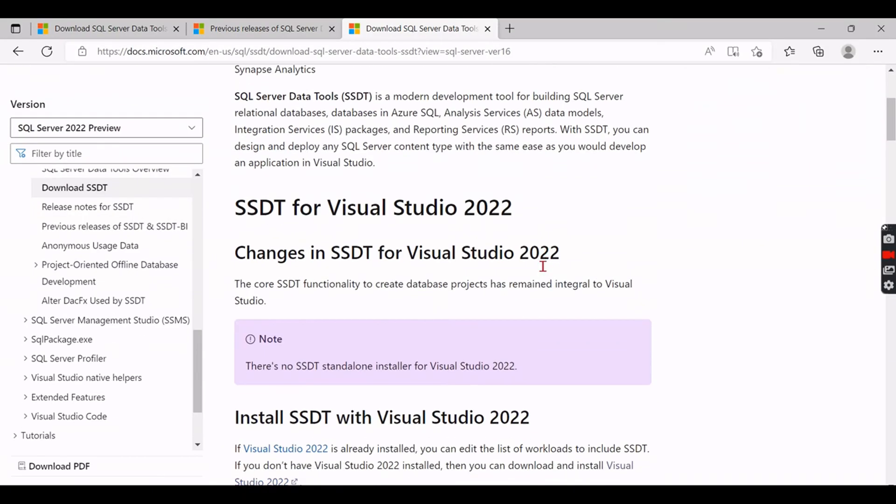
pyautogui.scroll(4, 360, 254)
pyautogui.scroll(-10, 589, 236)
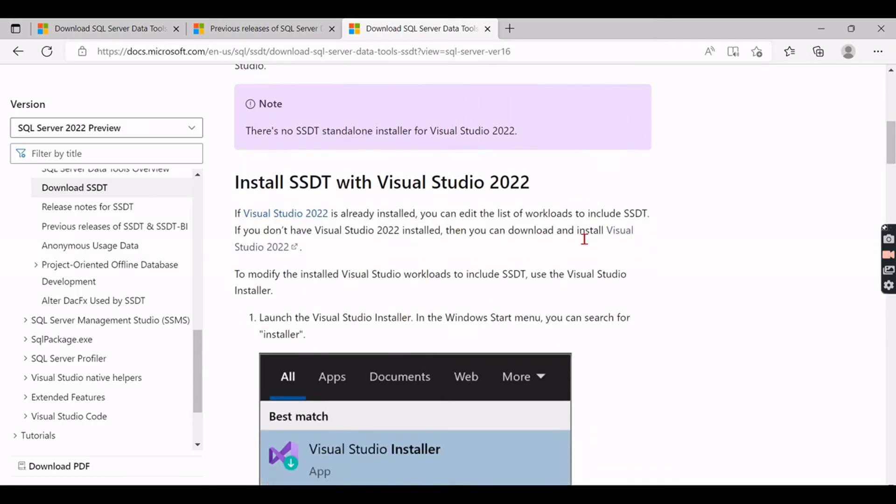
pyautogui.scroll(-10, 382, 335)
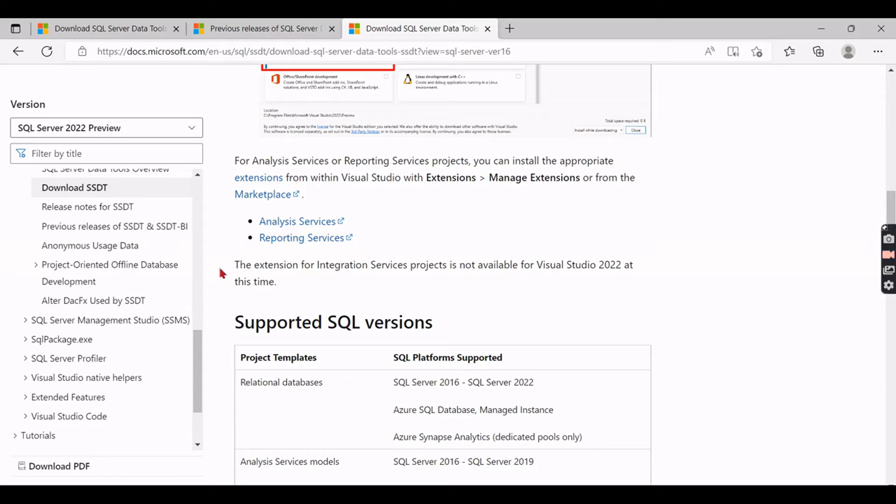
pyautogui.scroll(-5, 710, 276)
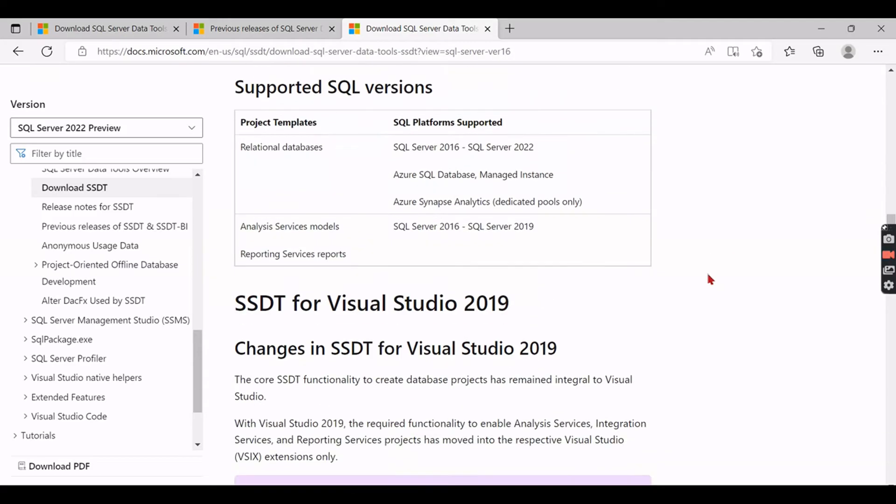
# Read the SSDT for Visual Studio 2019 section, covering changes, workload installation, service extensions and supported SQL versions
pyautogui.scroll(-5, 709, 279)
pyautogui.scroll(5, 707, 269)
pyautogui.moveTo(323, 306); pyautogui.dragTo(557, 310)
pyautogui.scroll(-5, 609, 319)
pyautogui.scroll(-5, 558, 291)
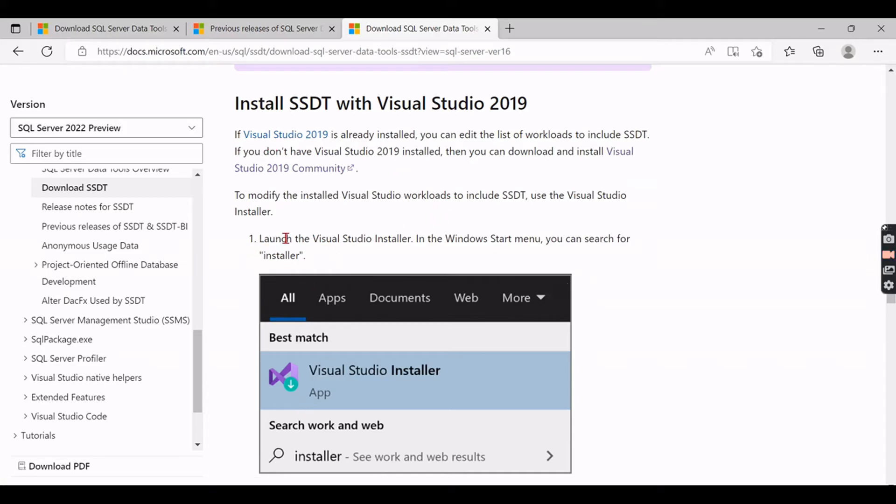
pyautogui.scroll(-5, 474, 246)
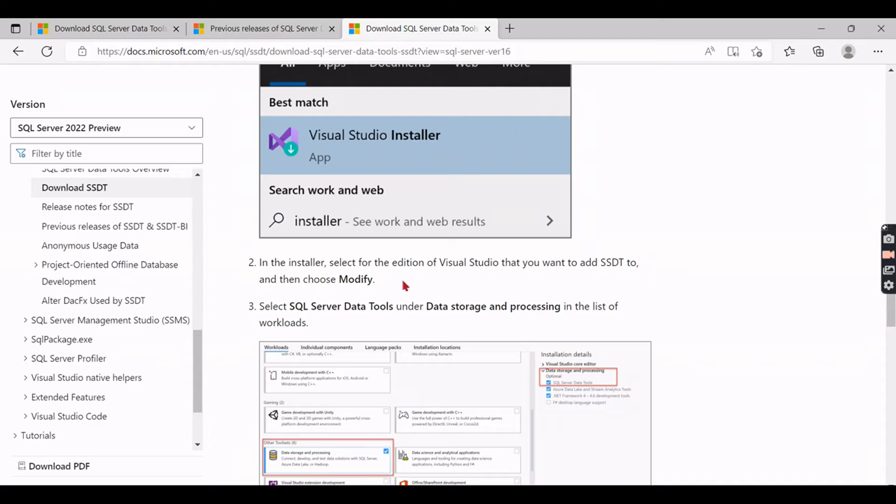
pyautogui.scroll(-5, 284, 306)
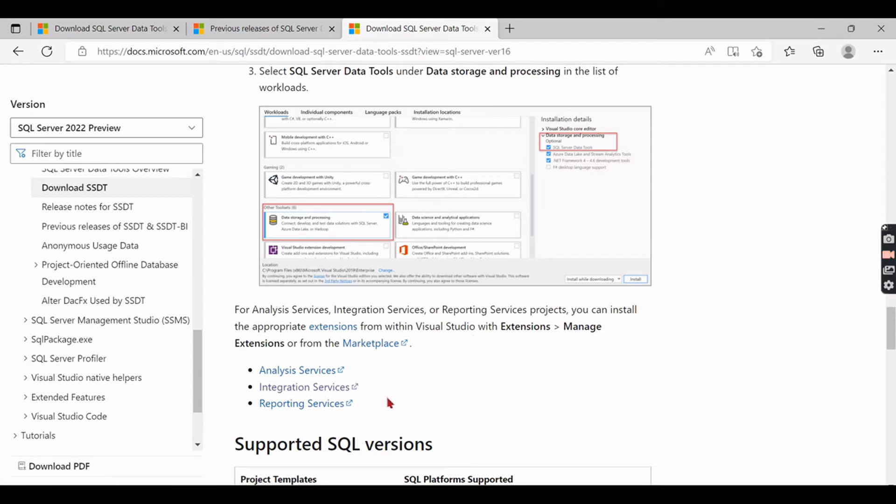
pyautogui.scroll(-5, 387, 400)
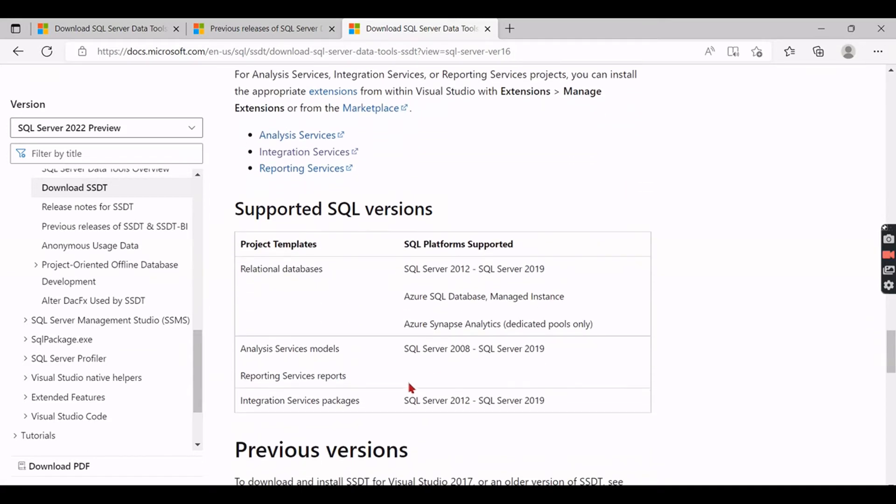
pyautogui.scroll(5, 410, 408)
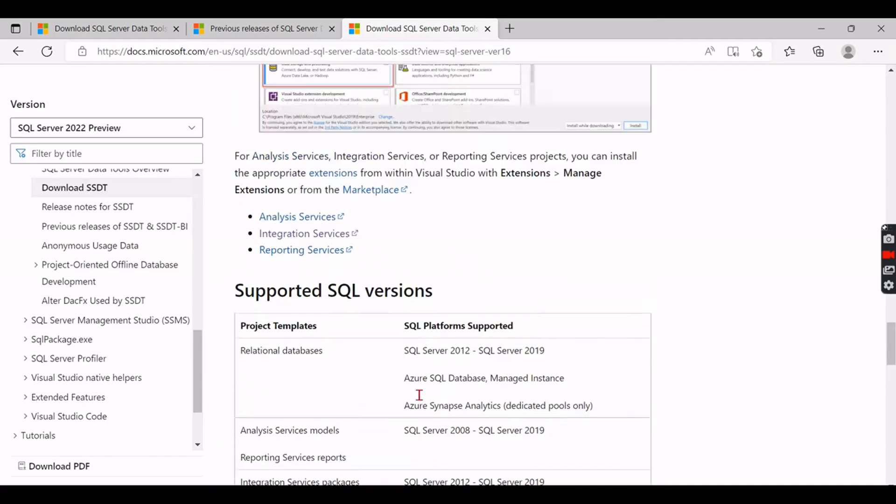
pyautogui.scroll(2, 547, 333)
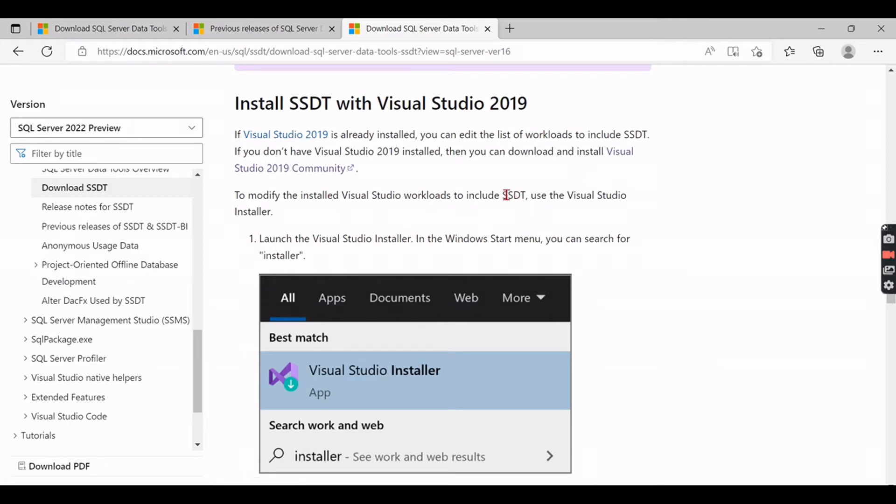
# Follow the Visual Studio 2019 Community link to the downloads page and open Older Downloads
pyautogui.click(621, 154)
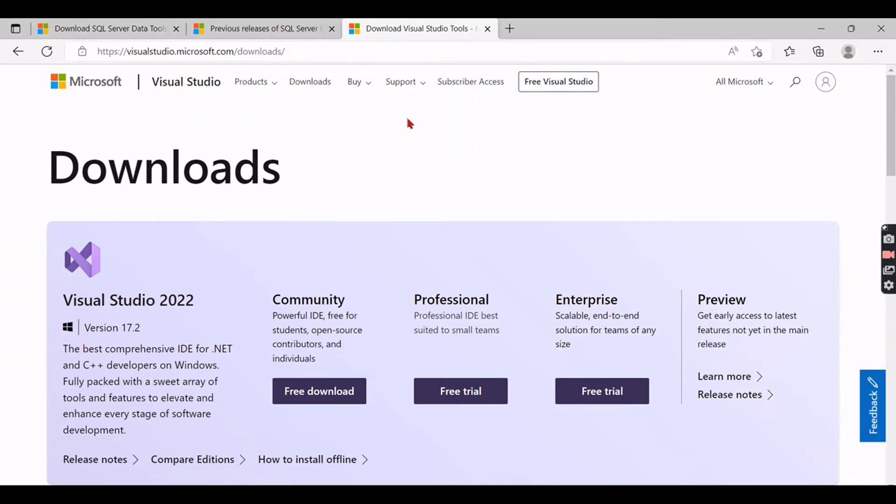
pyautogui.click(20, 51)
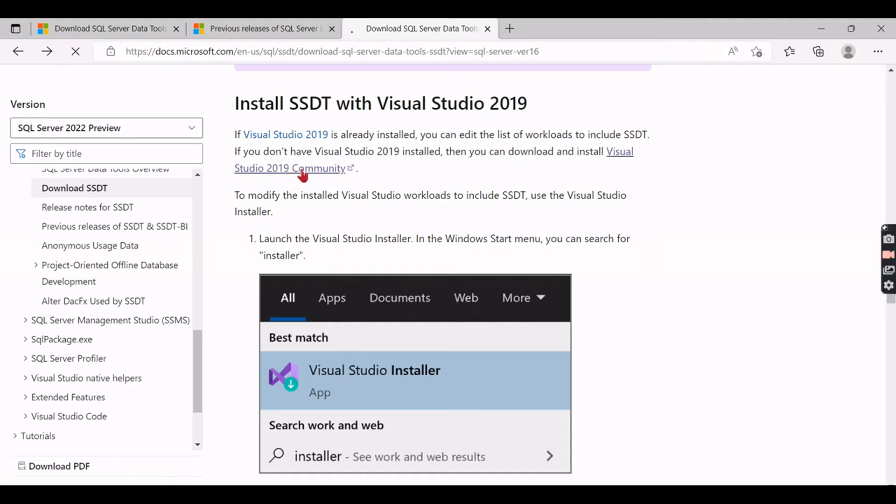
pyautogui.click(301, 172)
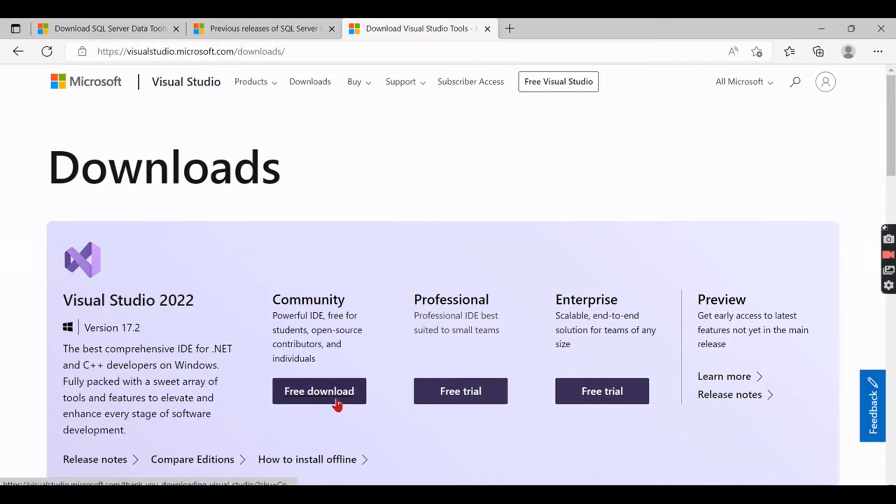
pyautogui.scroll(-20, 337, 404)
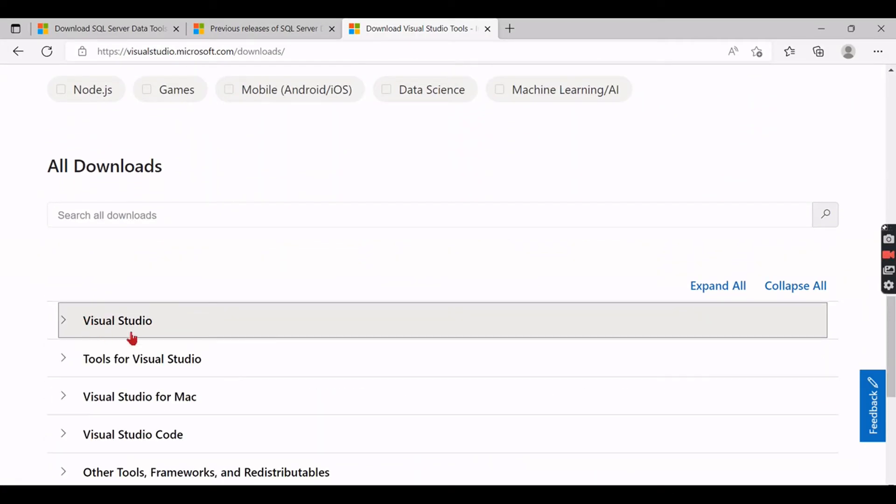
pyautogui.scroll(-8, 320, 372)
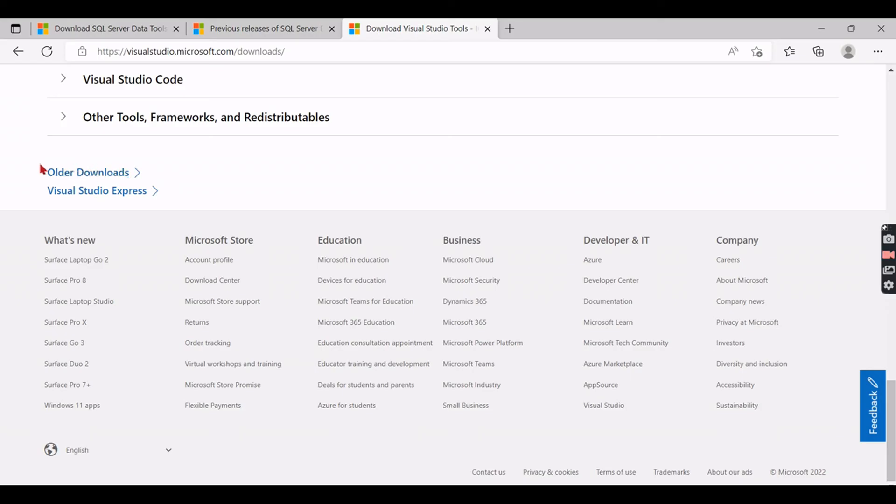
pyautogui.click(114, 175)
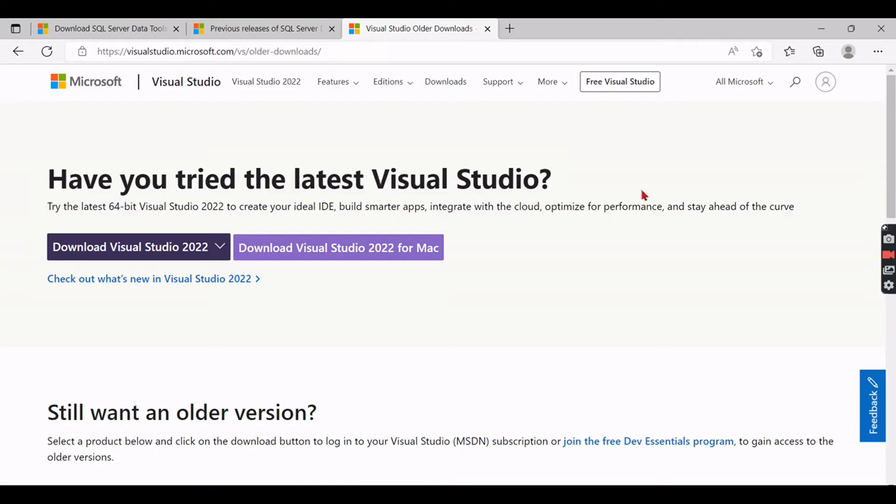
# Expand the 2019 older version, request the Visual Studio 2019 and other Products download, and review the Visual Studio Subscriptions page
pyautogui.scroll(-5, 640, 187)
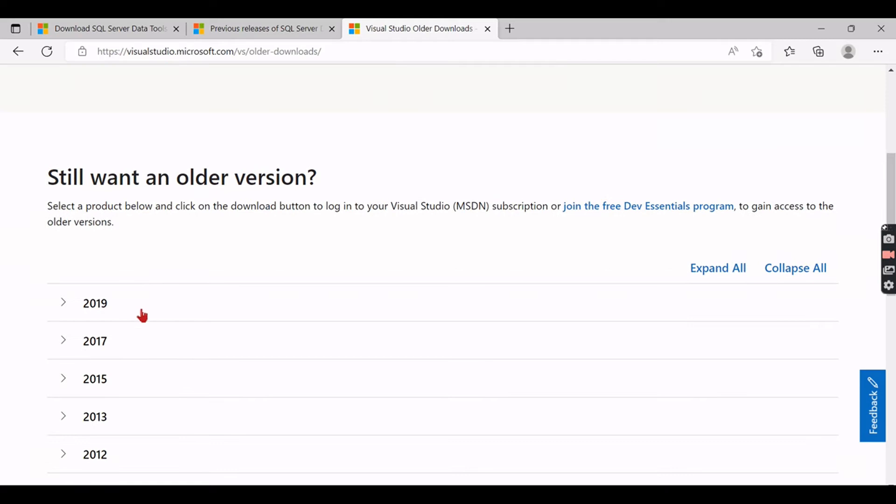
pyautogui.click(142, 315)
pyautogui.scroll(-5, 276, 294)
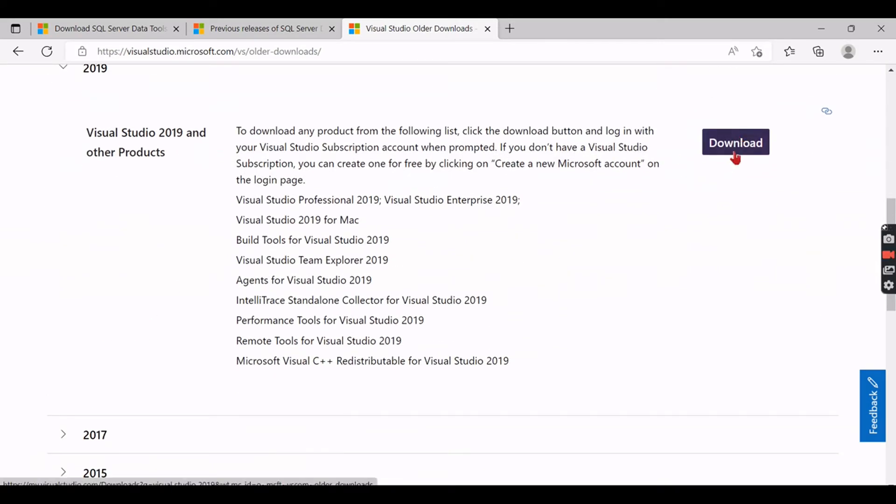
pyautogui.click(738, 152)
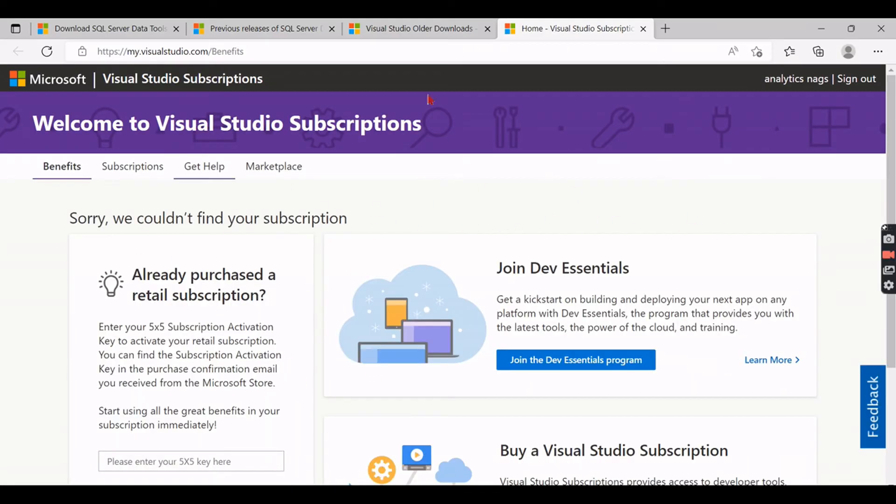
pyautogui.scroll(-3, 765, 233)
pyautogui.scroll(3, 745, 252)
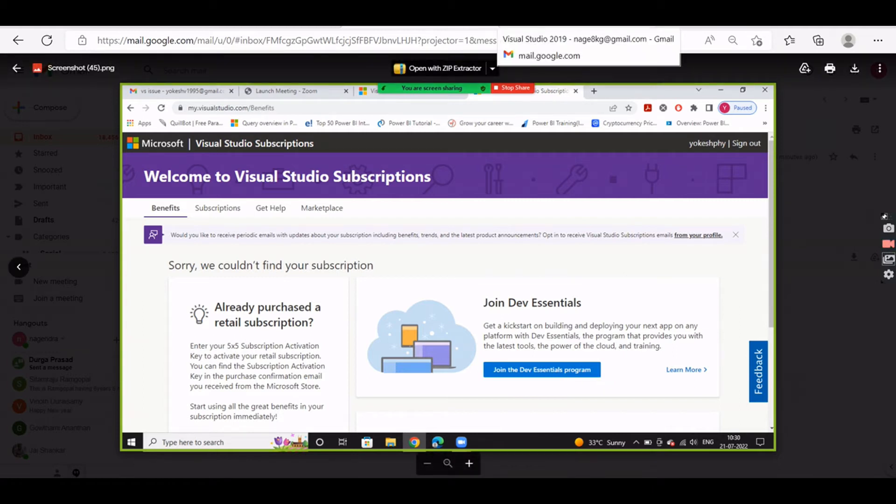
# Compare the emailed screenshots of the Visual Studio Subscriptions Downloads and Benefits pages in the Gmail attachment viewer
pyautogui.press('Right')
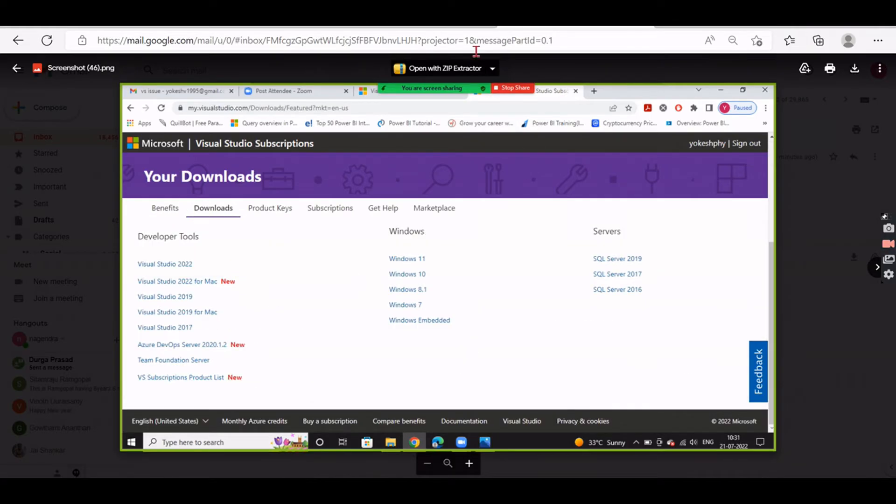
pyautogui.press('Right')
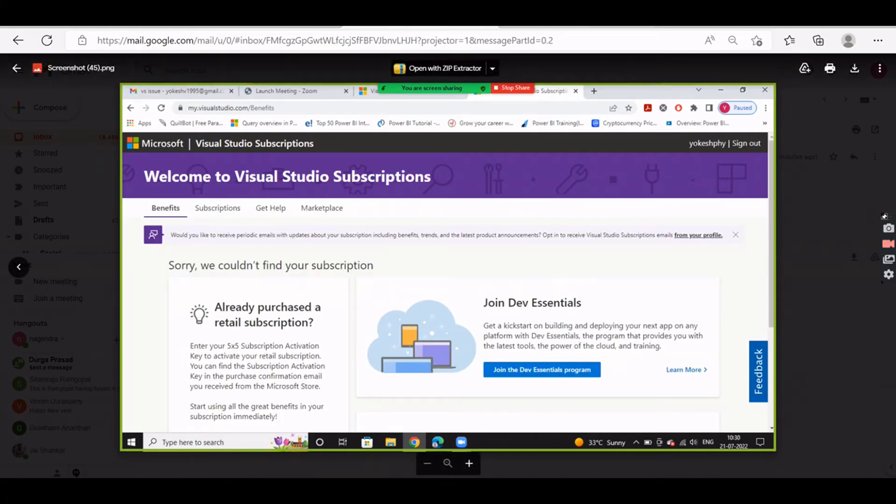
# Look through the Visual Studio 2019 downloads and download Visual Studio Community 2019 (version 16.11) as an x64 exe
pyautogui.press('Left')
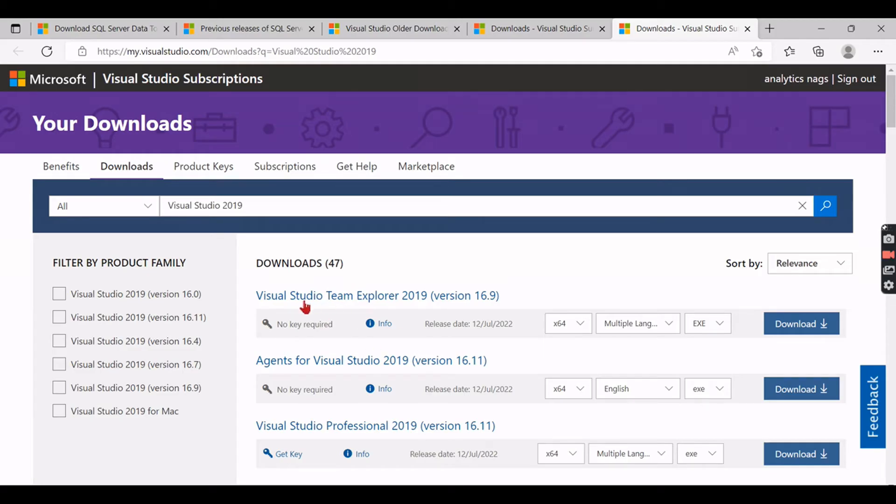
pyautogui.scroll(-5, 406, 327)
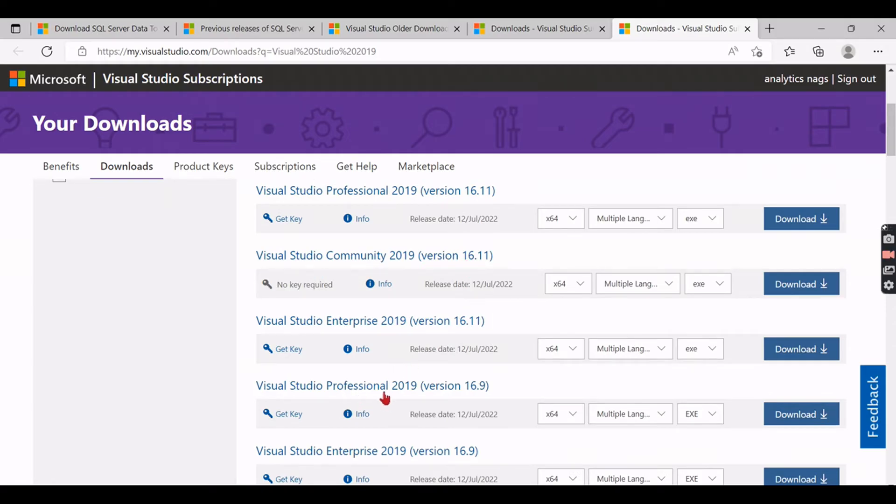
pyautogui.scroll(5, 434, 266)
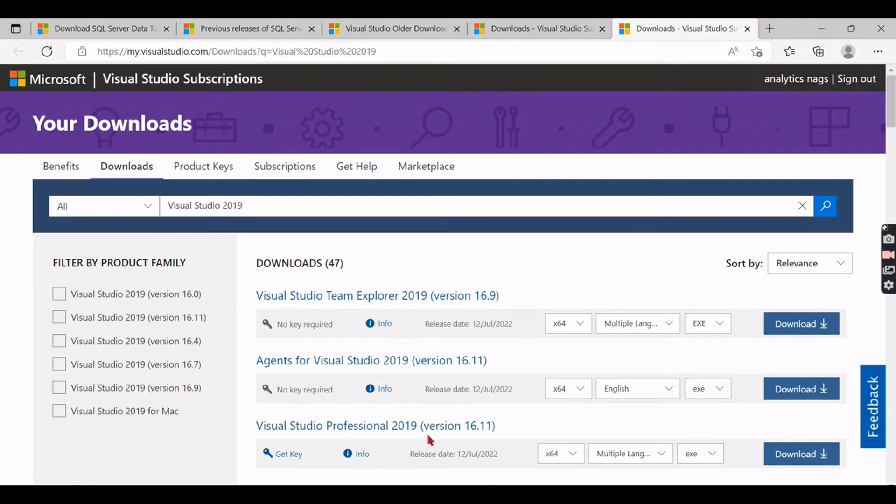
pyautogui.scroll(-5, 430, 378)
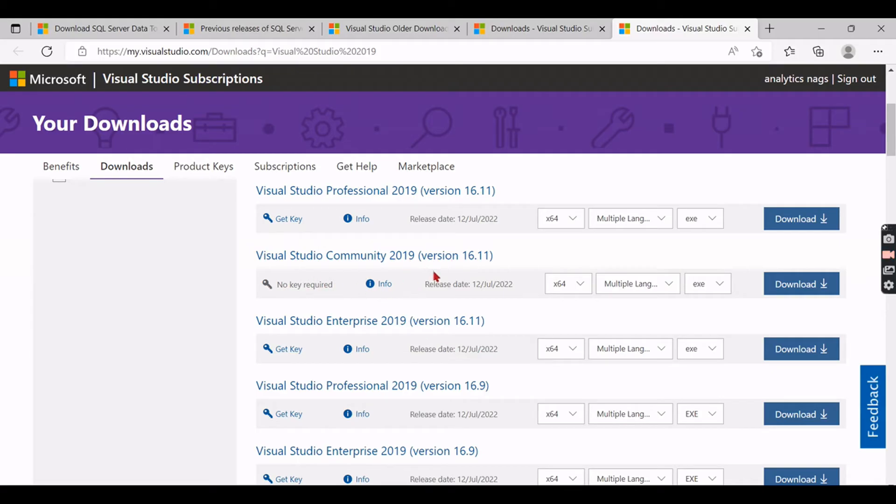
pyautogui.click(812, 288)
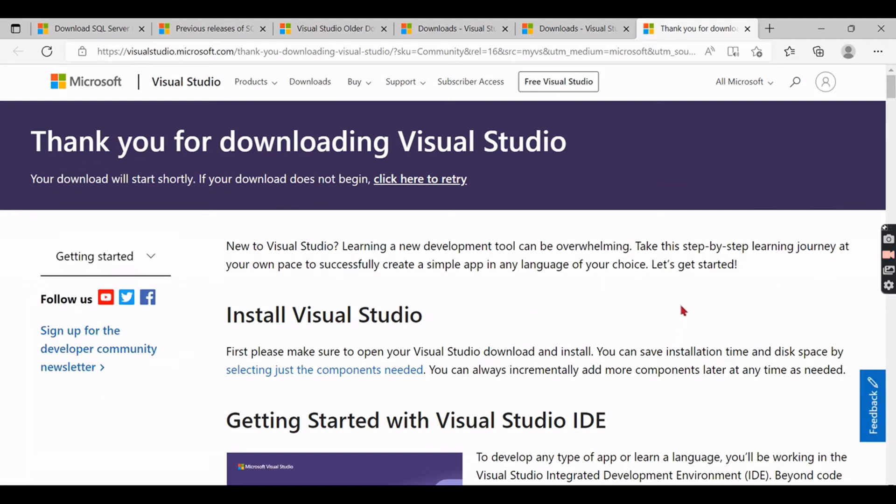
# Open the downloaded Visual Studio Community installer and continue, accepting the Microsoft privacy and licence terms
pyautogui.scroll(-5, 682, 303)
pyautogui.scroll(5, 684, 296)
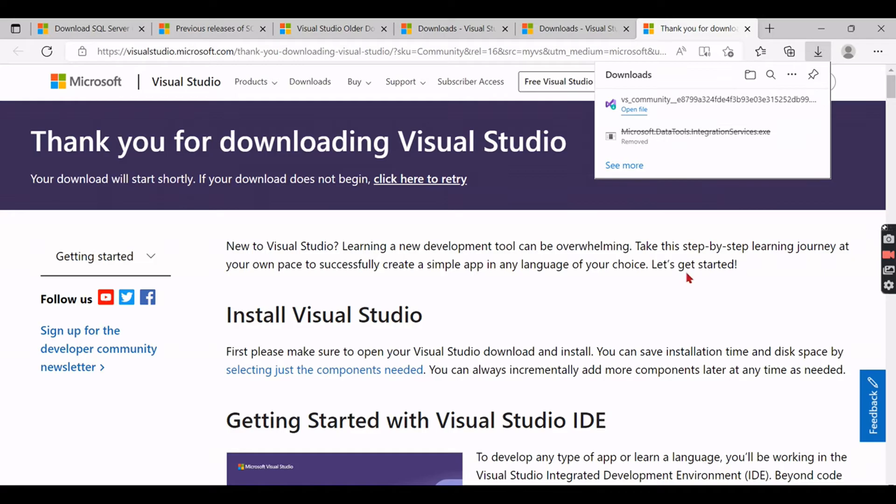
pyautogui.click(658, 119)
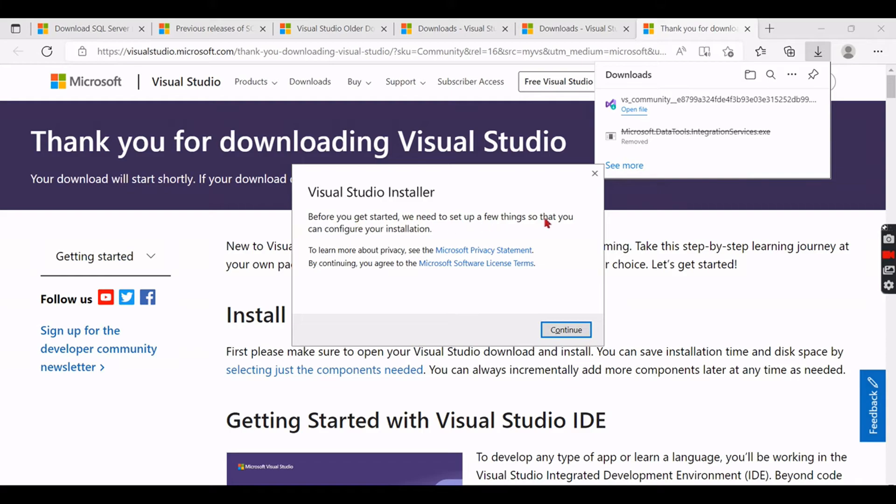
pyautogui.click(566, 330)
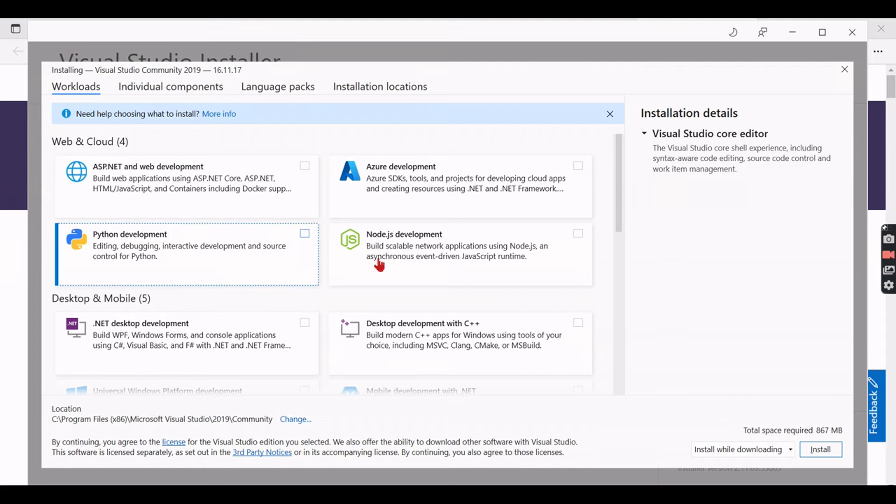
# Select the Data storage and processing workload and exclude its optional Azure Data Lake and Stream Analytics Tools
pyautogui.scroll(-10, 279, 266)
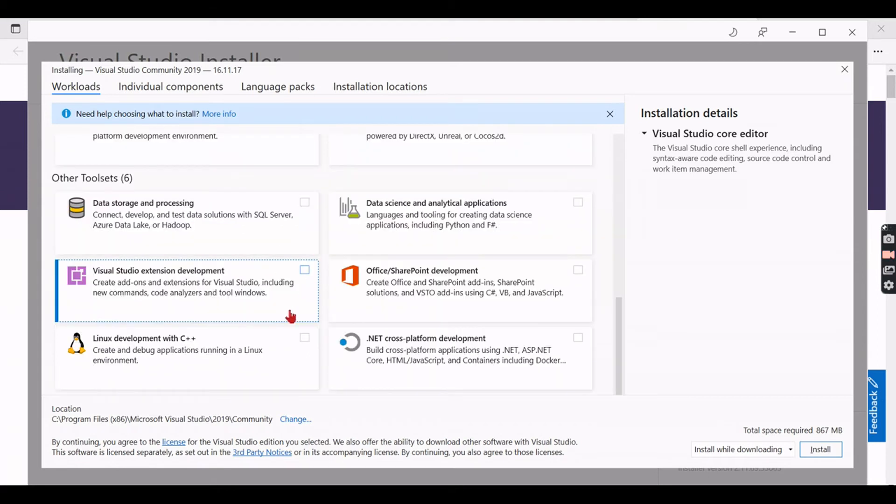
pyautogui.scroll(10, 284, 336)
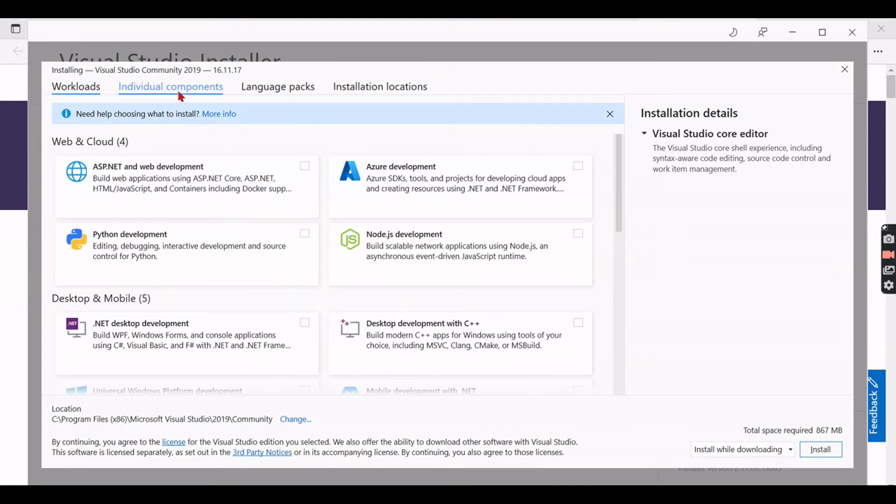
pyautogui.scroll(-10, 320, 327)
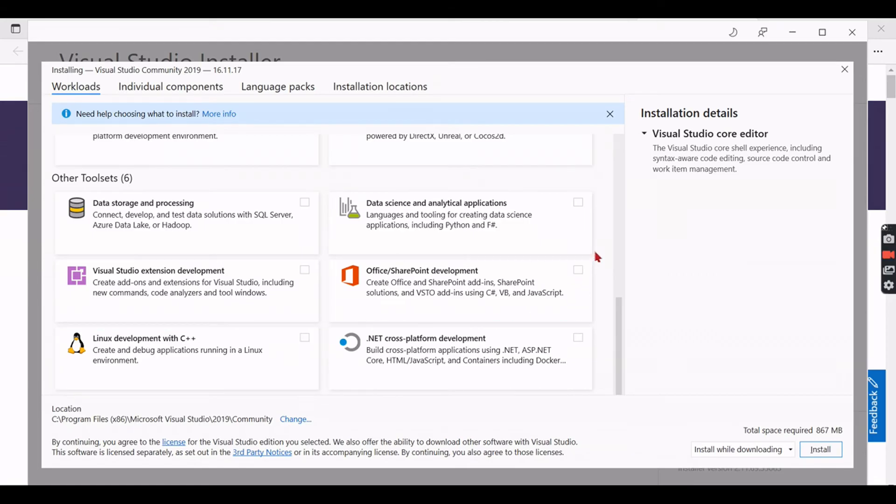
pyautogui.moveTo(619, 313); pyautogui.dragTo(618, 264)
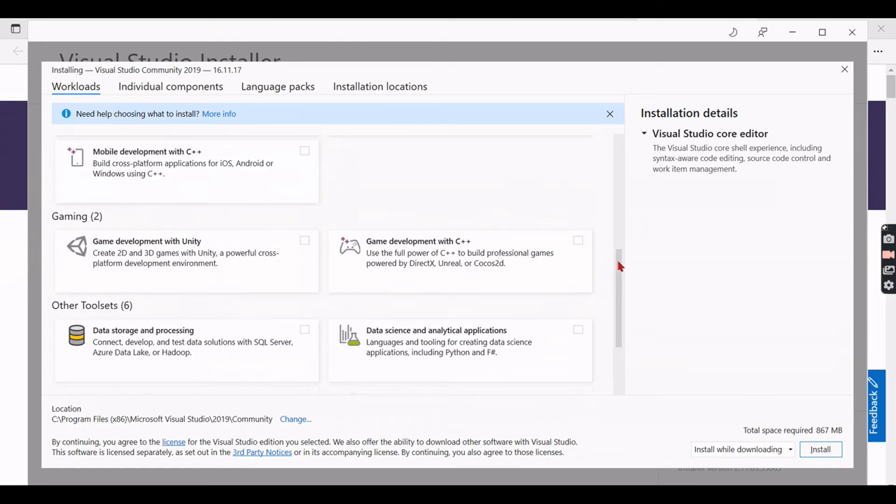
pyautogui.click(176, 337)
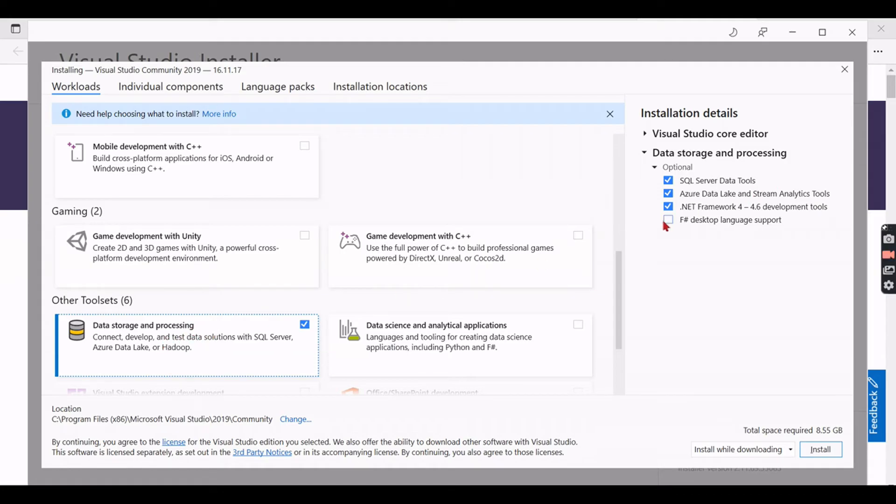
pyautogui.click(668, 195)
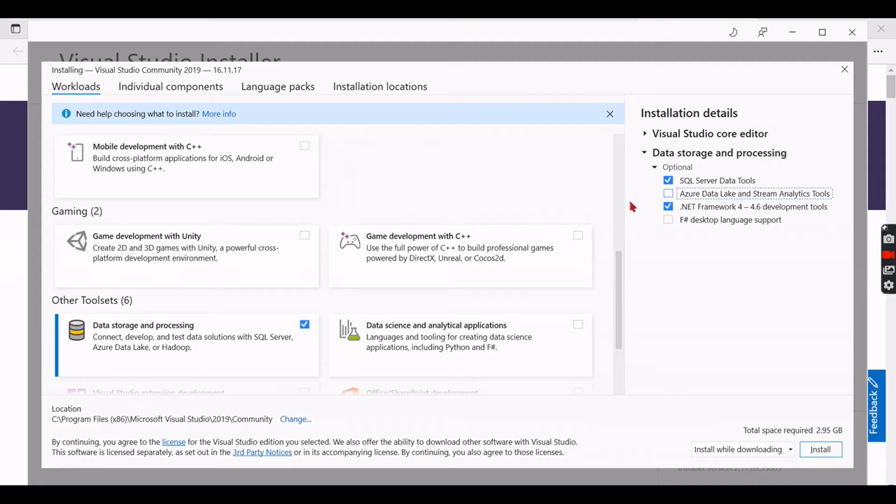
pyautogui.click(668, 194)
pyautogui.click(668, 193)
# Keep the Install while downloading option and start installing Visual Studio Community 2019
pyautogui.click(748, 452)
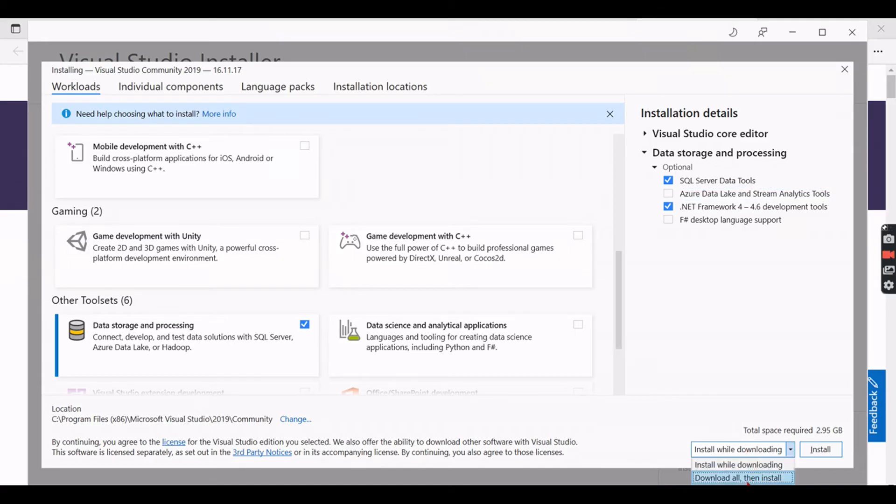
pyautogui.click(747, 414)
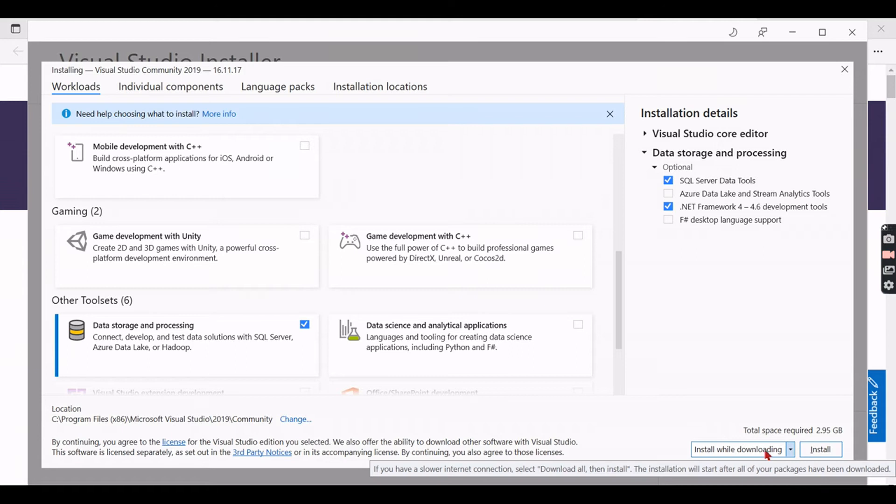
pyautogui.click(833, 452)
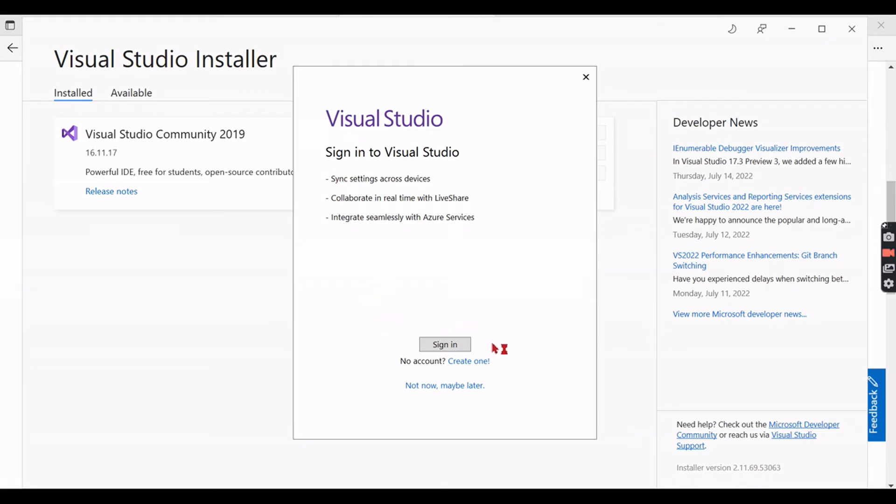
# Skip signing in and start Visual Studio with the General development settings and the Blue color theme
pyautogui.click(440, 392)
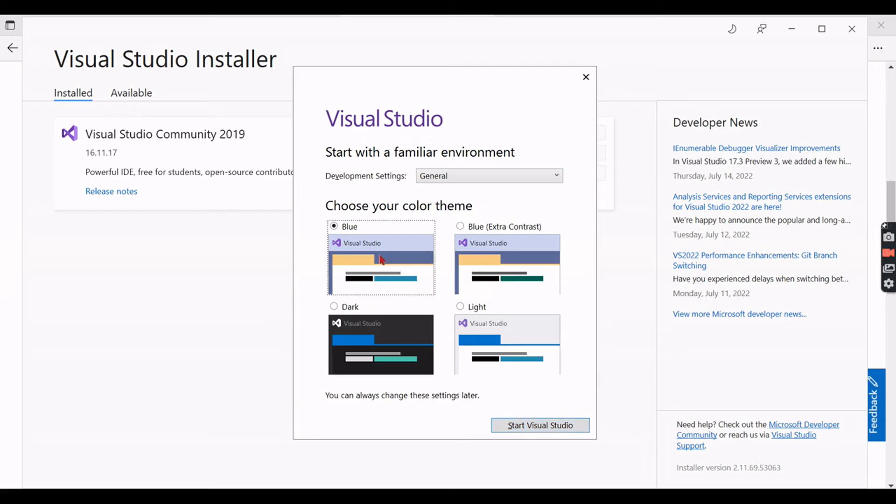
pyautogui.click(551, 427)
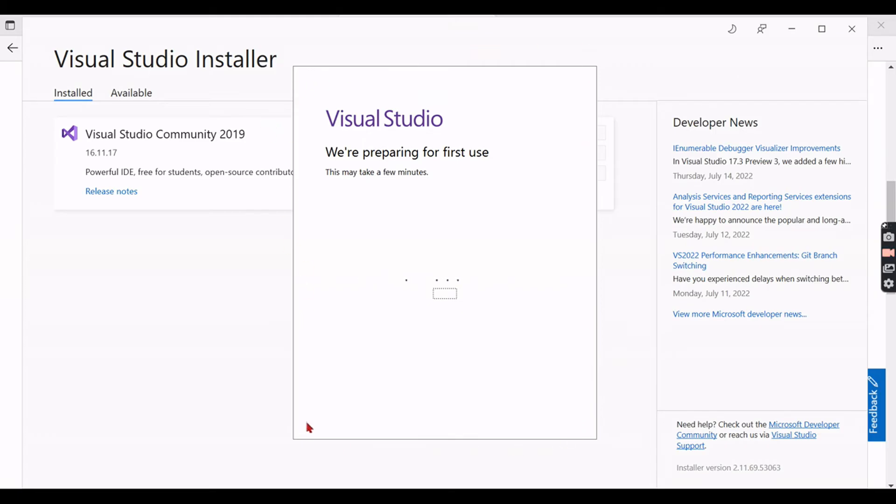
# Minimize the installer and browser windows and maximize the Visual Studio 2019 start window
pyautogui.click(791, 29)
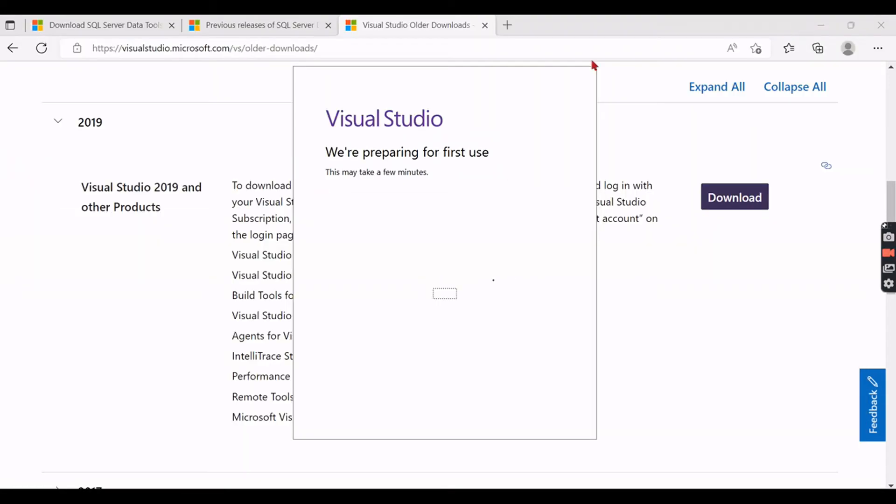
pyautogui.click(817, 30)
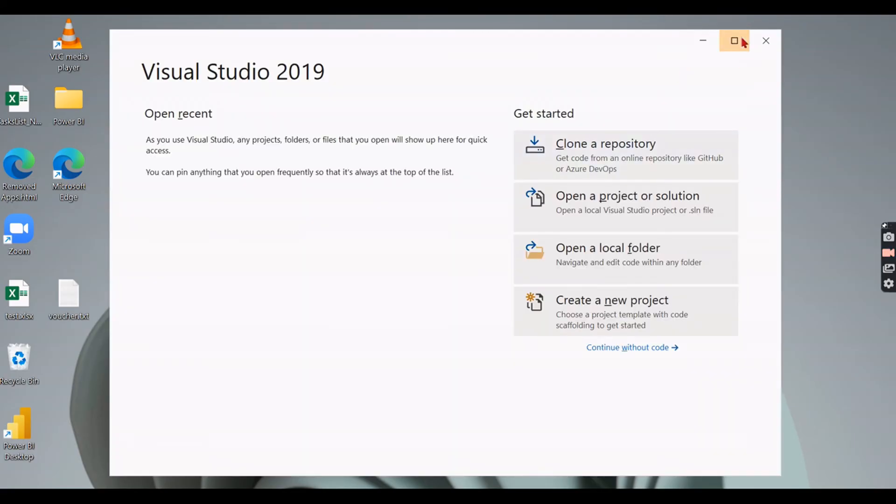
pyautogui.click(733, 39)
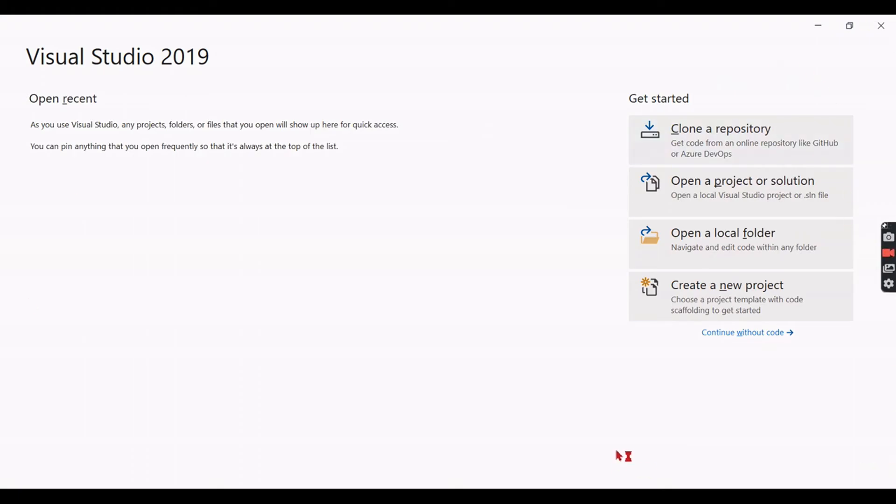
# Start creating a new project, search the project templates for "data tools", and clear the search text
pyautogui.click(735, 303)
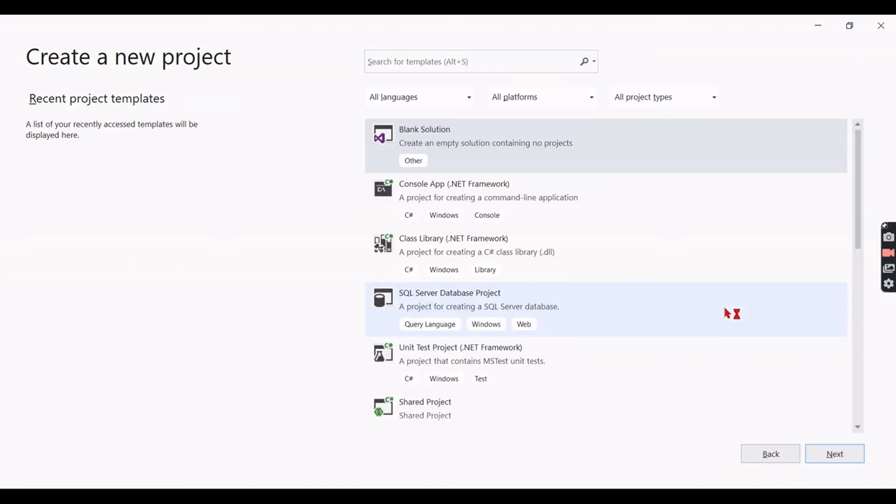
pyautogui.click(466, 64)
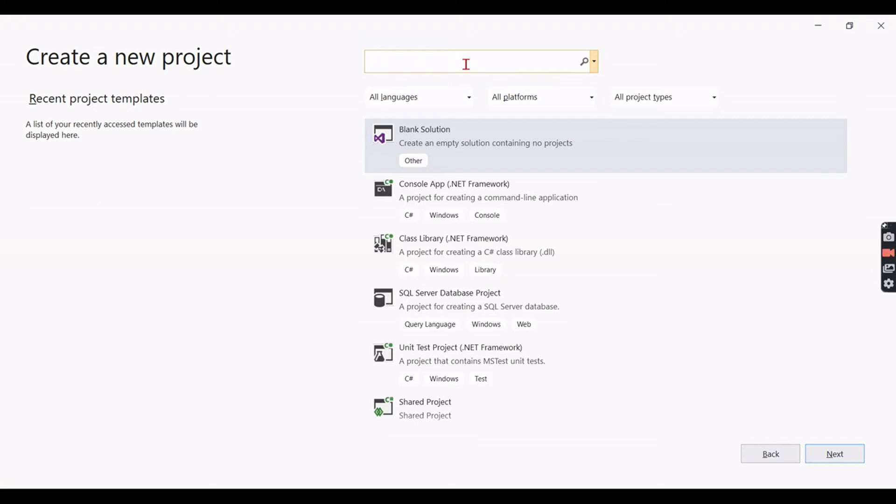
pyautogui.write('data t')
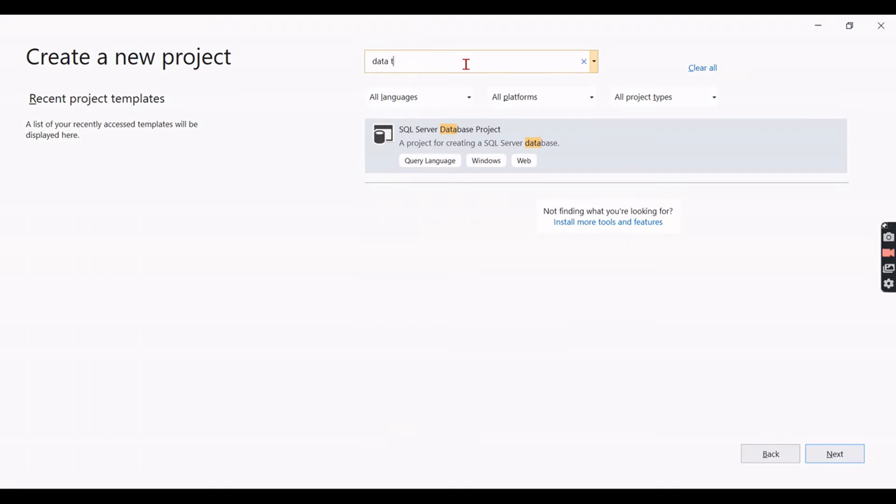
pyautogui.write('ools')
pyautogui.press('BackSpace')
pyautogui.press('BackSpace')
pyautogui.press('BackSpace')
pyautogui.press('BackSpace')
pyautogui.press('BackSpace')
pyautogui.press('BackSpace')
pyautogui.press('BackSpace')
pyautogui.press('BackSpace')
pyautogui.press('BackSpace')
pyautogui.press('BackSpace')
# Search the project templates for "sql serv" and clear the search text again
pyautogui.write('s')
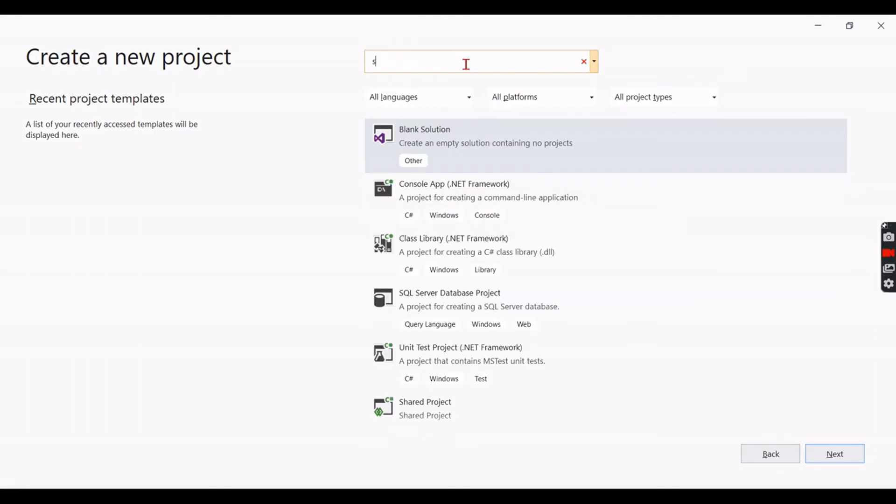
pyautogui.write('ql serve')
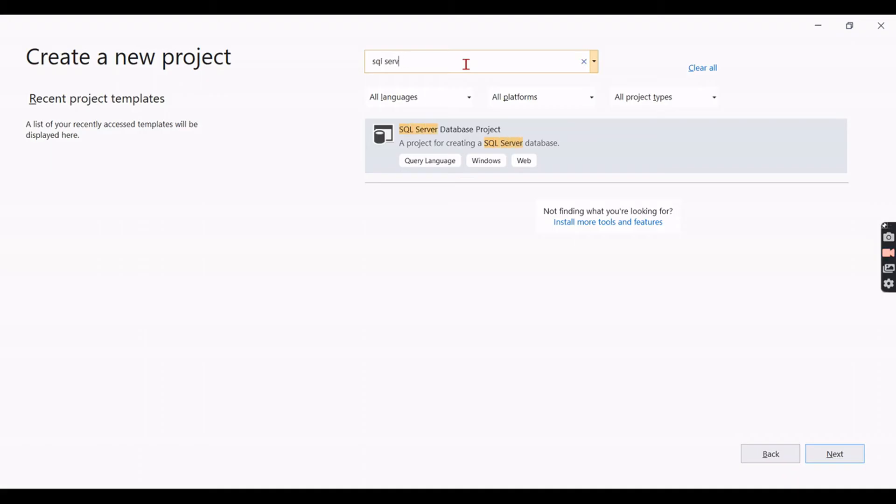
pyautogui.press('BackSpace')
pyautogui.press('BackSpace')
pyautogui.press('BackSpace')
pyautogui.press('BackSpace')
pyautogui.press('BackSpace')
pyautogui.press('BackSpace')
pyautogui.press('BackSpace')
pyautogui.press('BackSpace')
pyautogui.press('BackSpace')
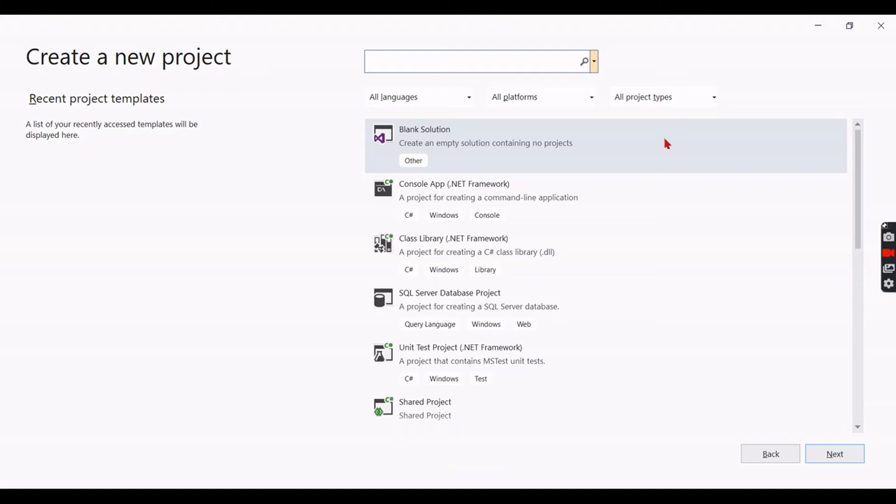
# Create a Blank Solution named Solution1 in the default location
pyautogui.click(449, 144)
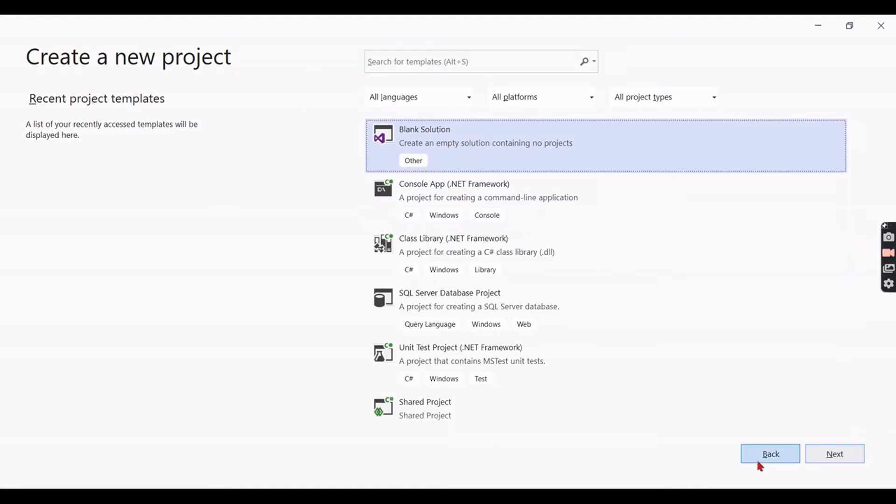
pyautogui.click(817, 460)
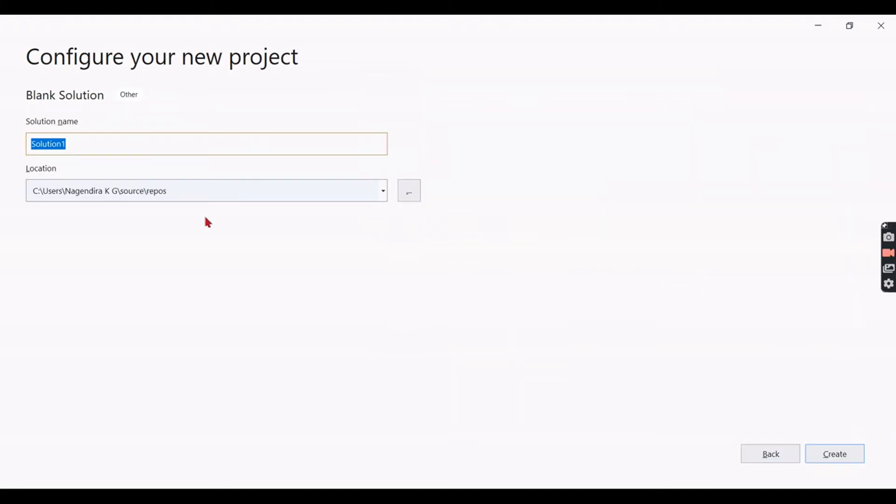
pyautogui.click(839, 455)
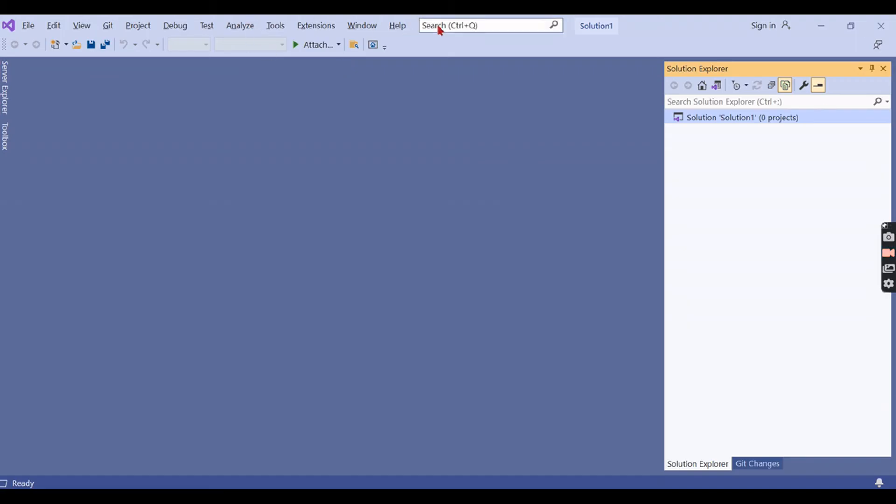
# Open the extension manager and search the online extensions for "ssis"
pyautogui.click(329, 29)
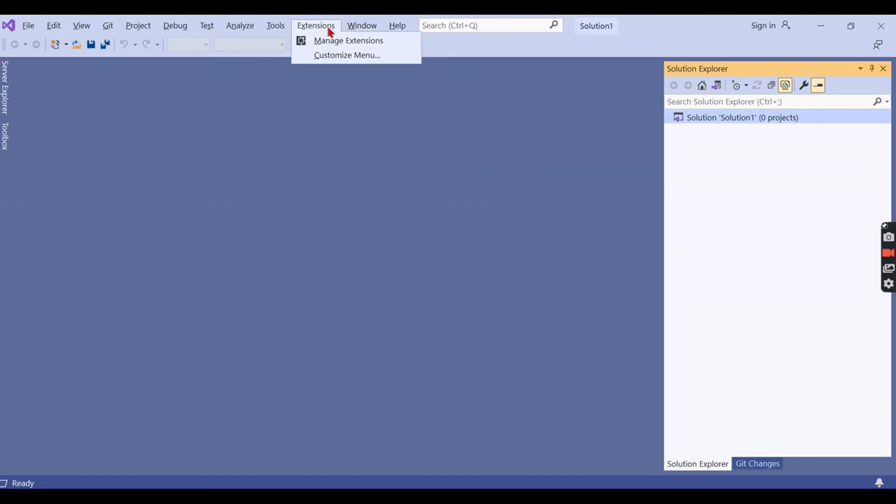
pyautogui.click(345, 43)
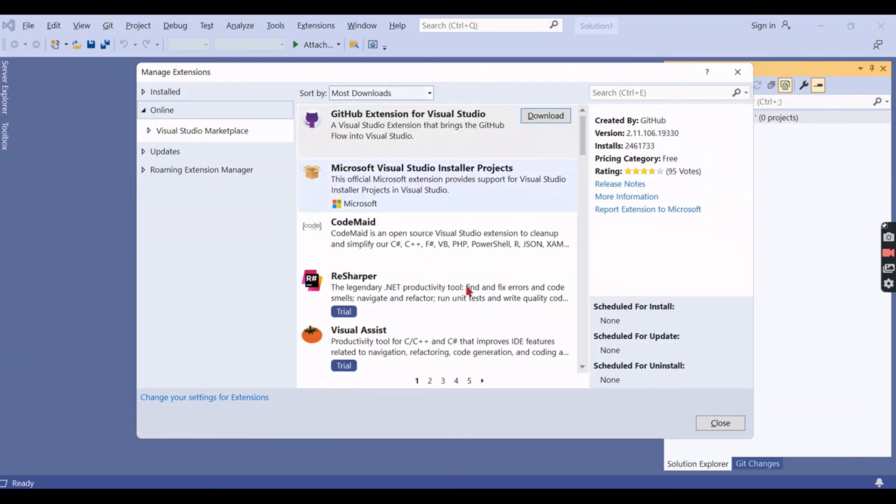
pyautogui.scroll(-5, 442, 250)
pyautogui.scroll(-5, 442, 251)
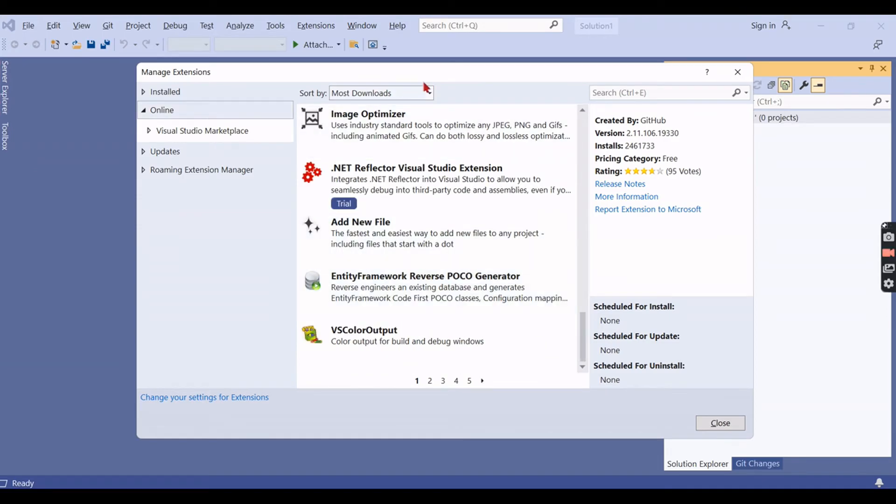
pyautogui.click(642, 93)
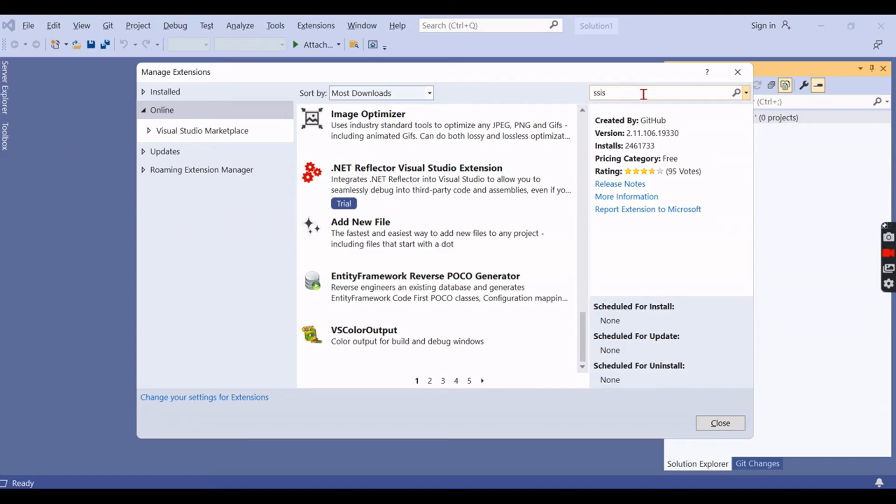
pyautogui.press('Return')
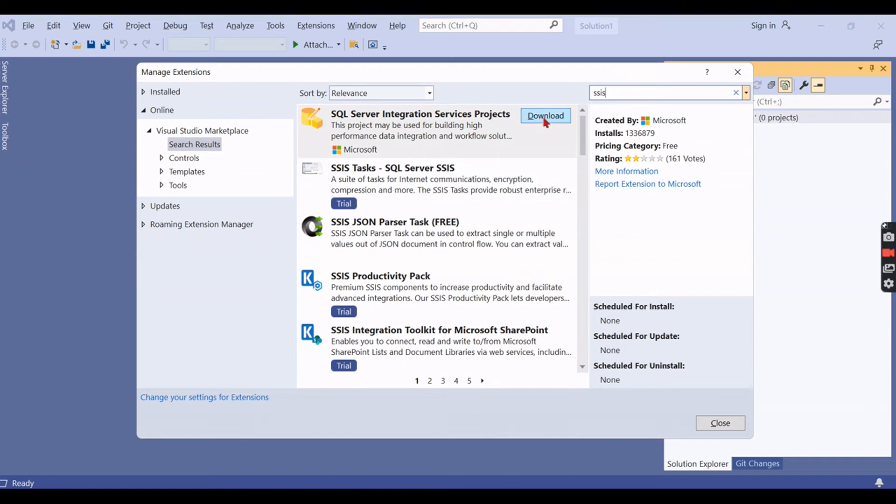
# Download the SQL Server Integration Services Projects extension by Microsoft and return from the browser to Visual Studio
pyautogui.scroll(-5, 460, 203)
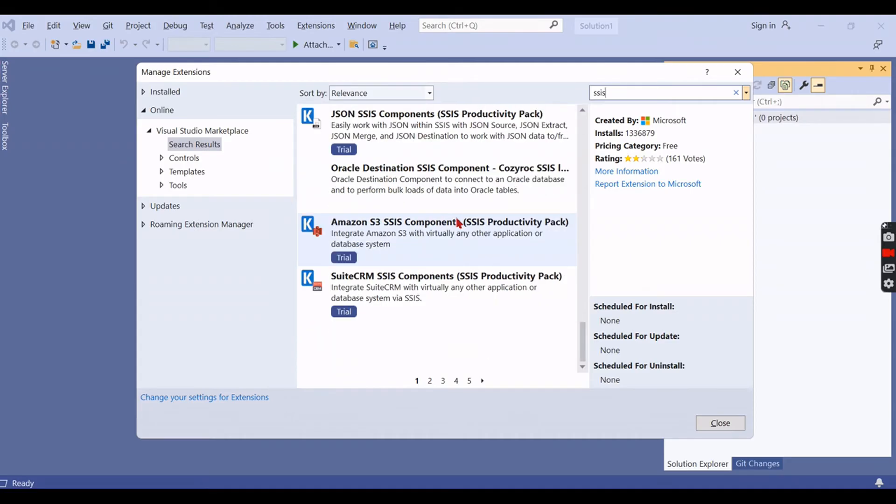
pyautogui.scroll(5, 428, 292)
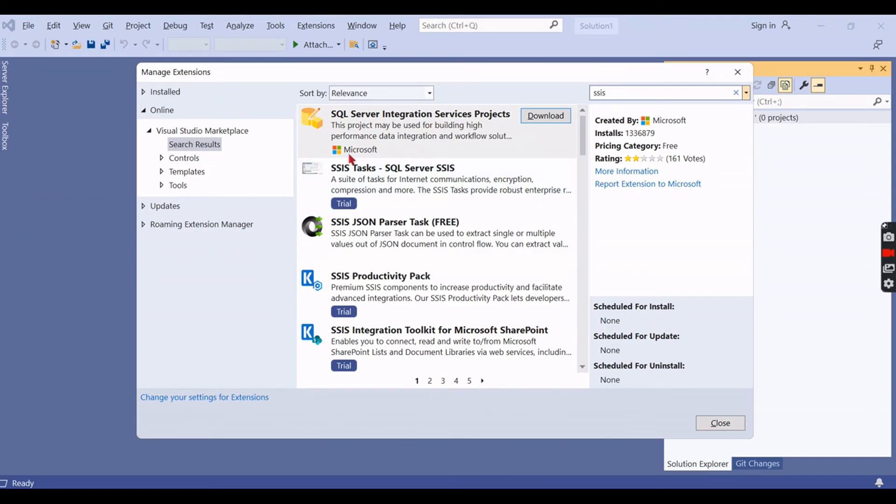
pyautogui.click(553, 120)
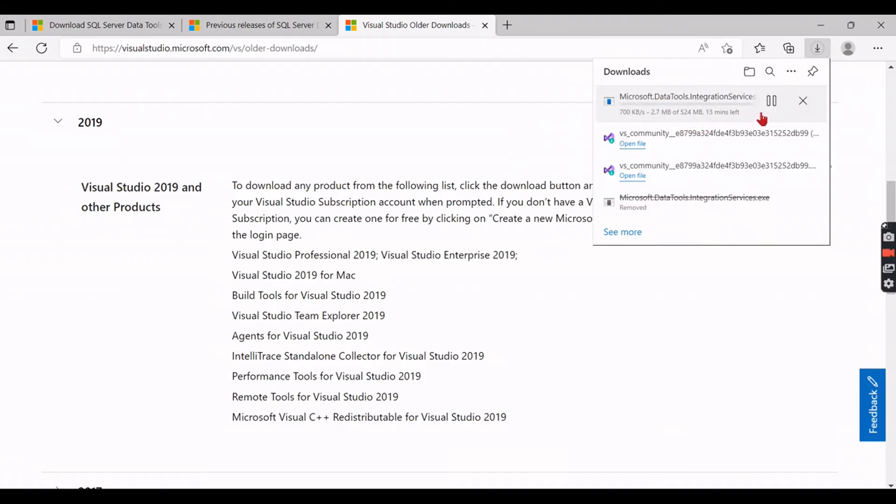
pyautogui.moveTo(604, 495)
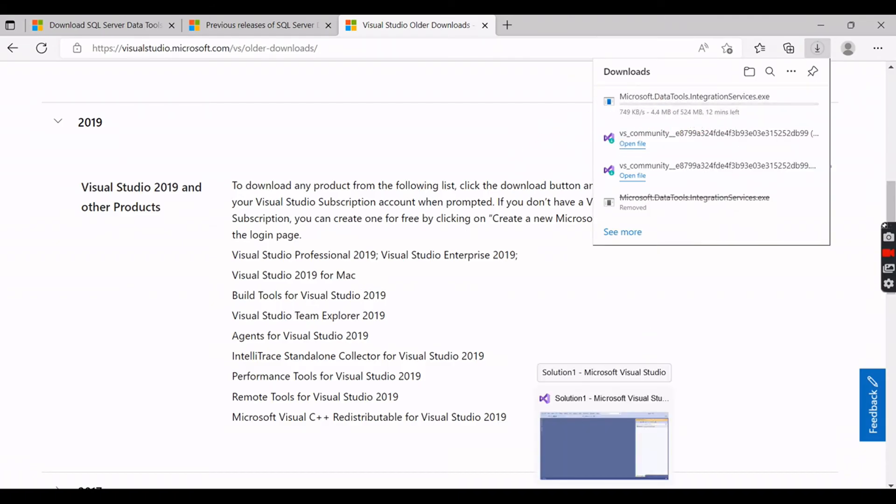
pyautogui.click(432, 496)
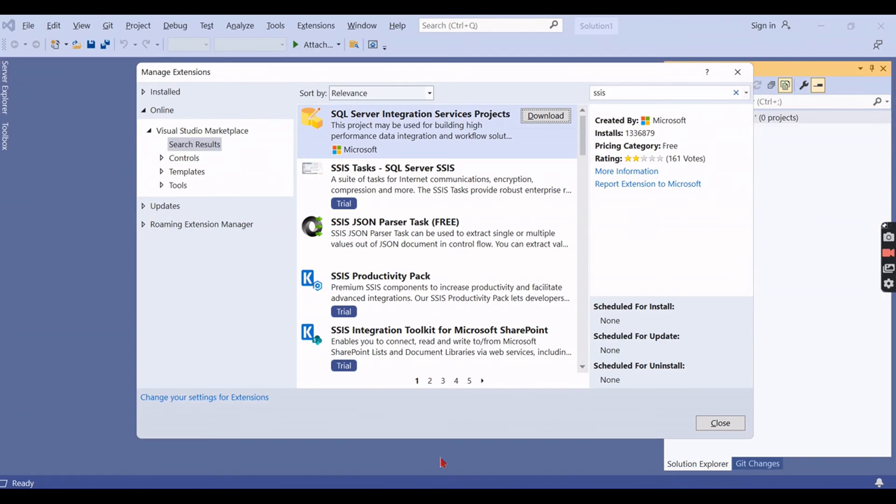
# Switch to the browser and examine the Download SSDT page's instructions for installing SSDT and the service extensions with Visual Studio 2019
pyautogui.moveTo(433, 496)
pyautogui.click(462, 408)
pyautogui.click(273, 25)
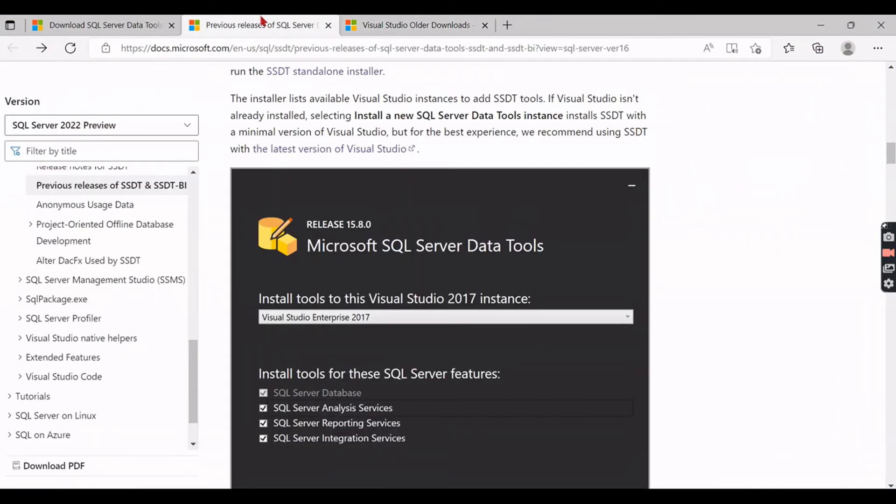
pyautogui.scroll(10, 290, 157)
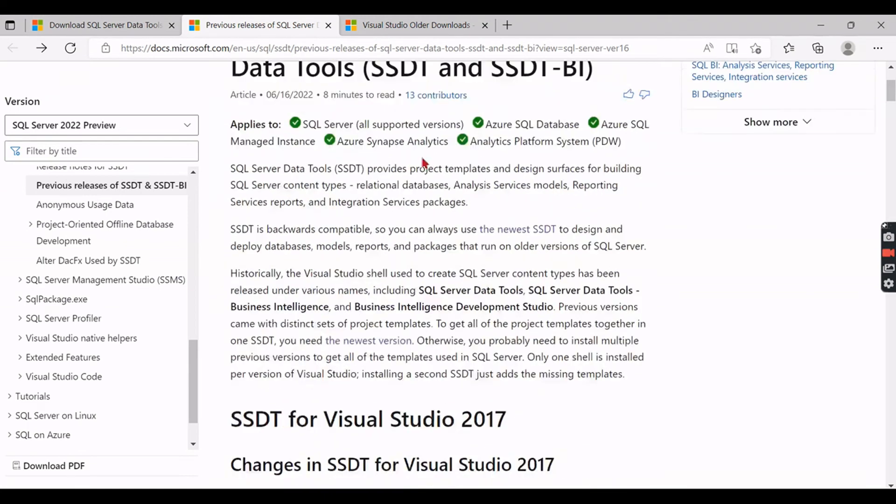
pyautogui.click(105, 23)
pyautogui.scroll(10, 434, 234)
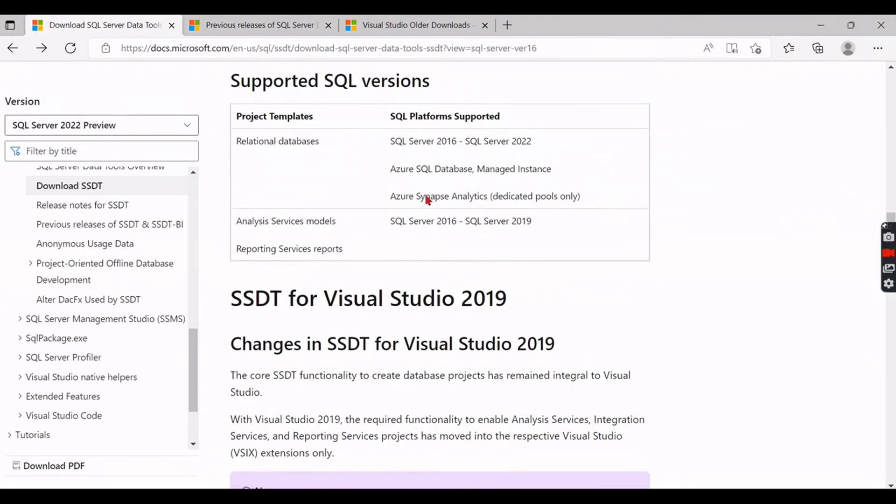
pyautogui.scroll(-5, 344, 314)
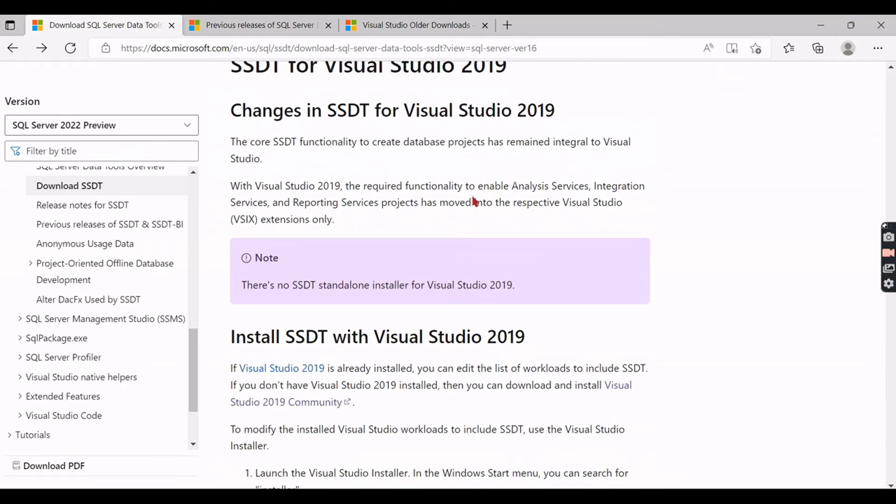
pyautogui.scroll(-5, 404, 303)
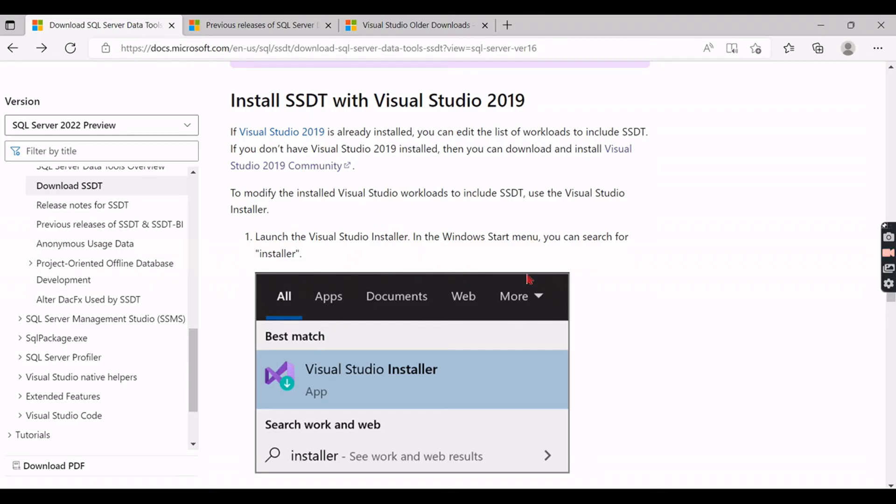
pyautogui.scroll(-5, 551, 353)
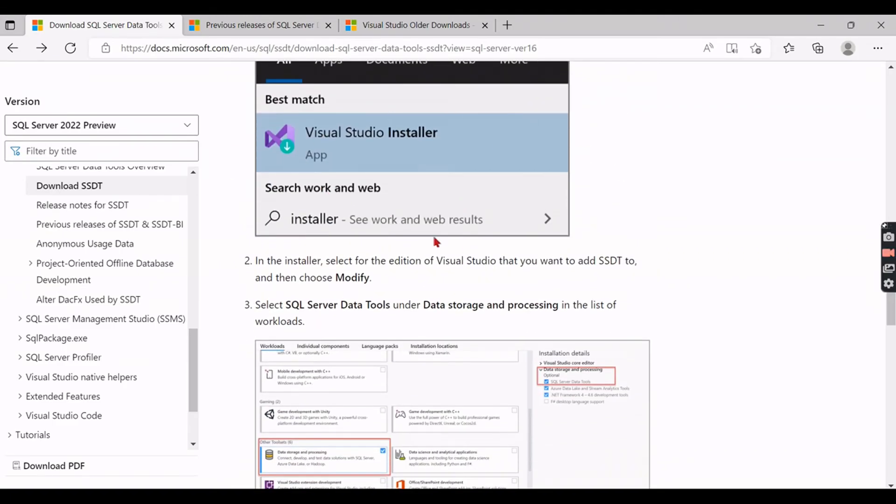
pyautogui.scroll(-5, 438, 238)
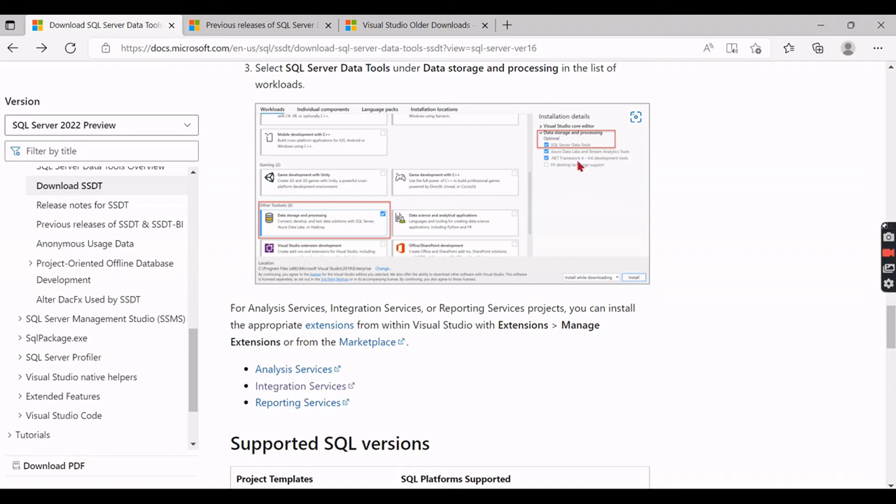
pyautogui.hotkey('ctrl', '+')
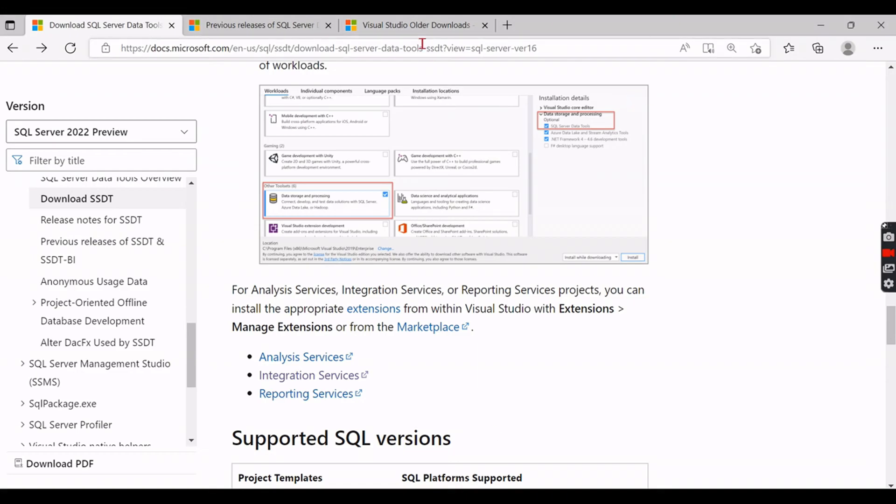
# Check the browser's download list for the Integration Services installer and go back to the extension manager
pyautogui.click(418, 26)
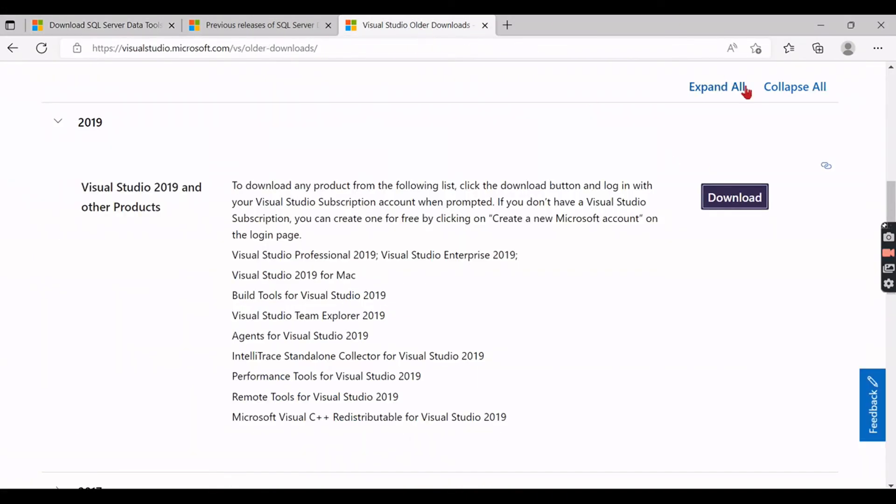
pyautogui.click(790, 48)
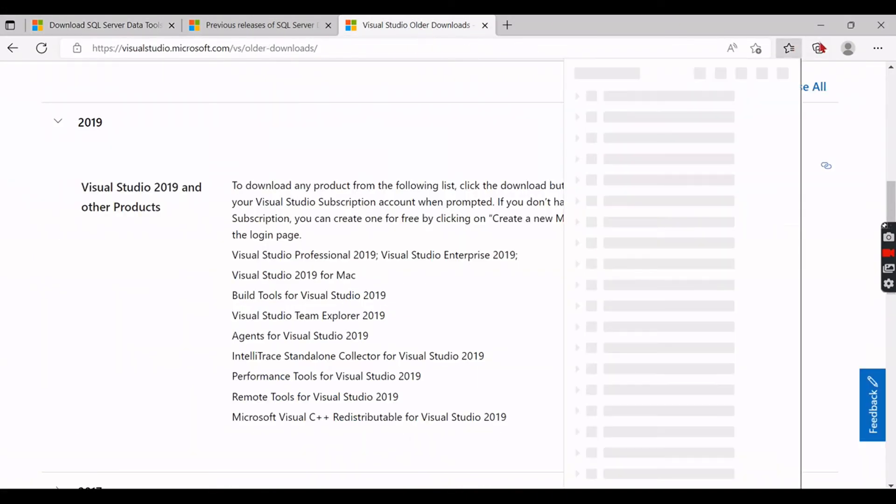
pyautogui.click(789, 49)
pyautogui.click(878, 50)
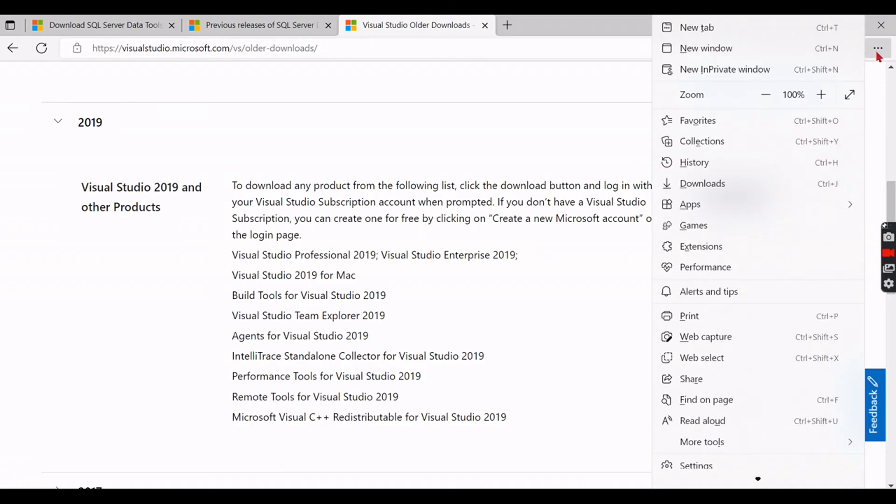
pyautogui.click(716, 184)
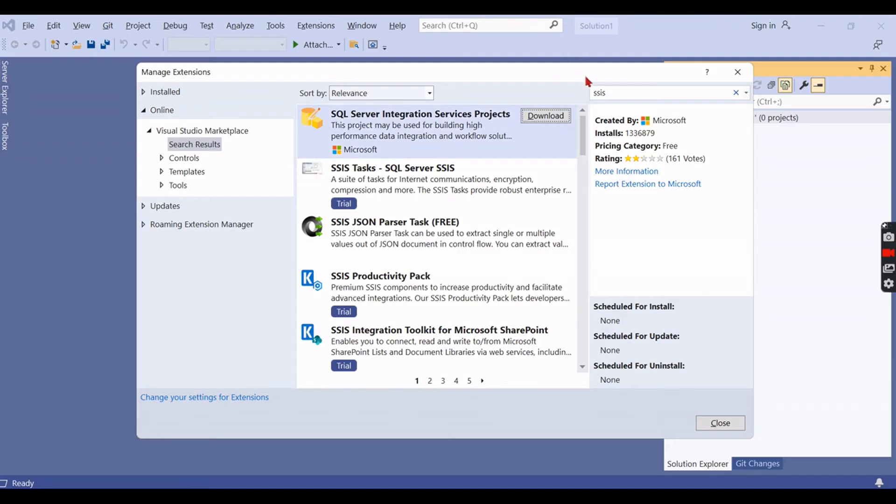
# Search the online extensions for "ssas" and clear the search text
pyautogui.click(622, 92)
pyautogui.write('ssa')
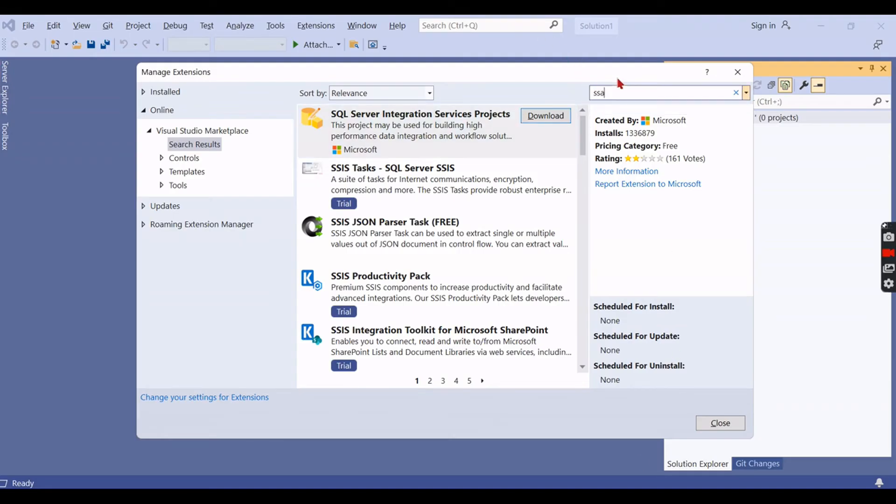
pyautogui.write('s')
pyautogui.press('Return')
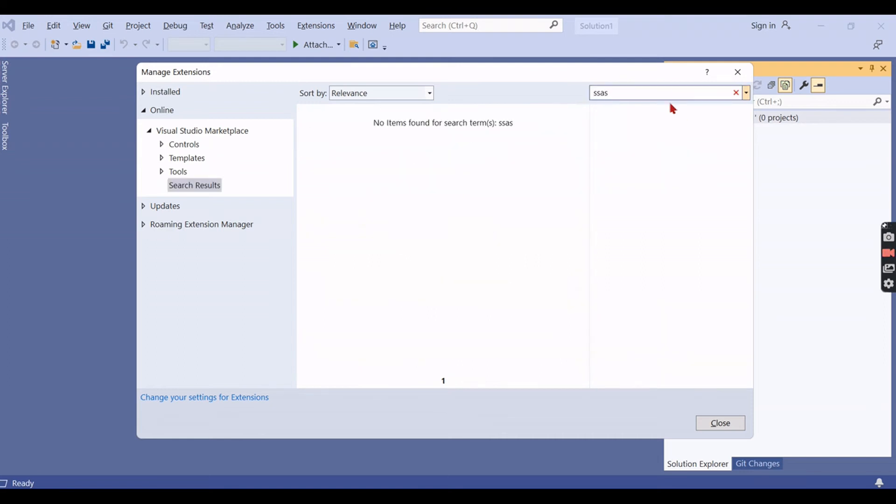
pyautogui.press('BackSpace')
pyautogui.press('BackSpace')
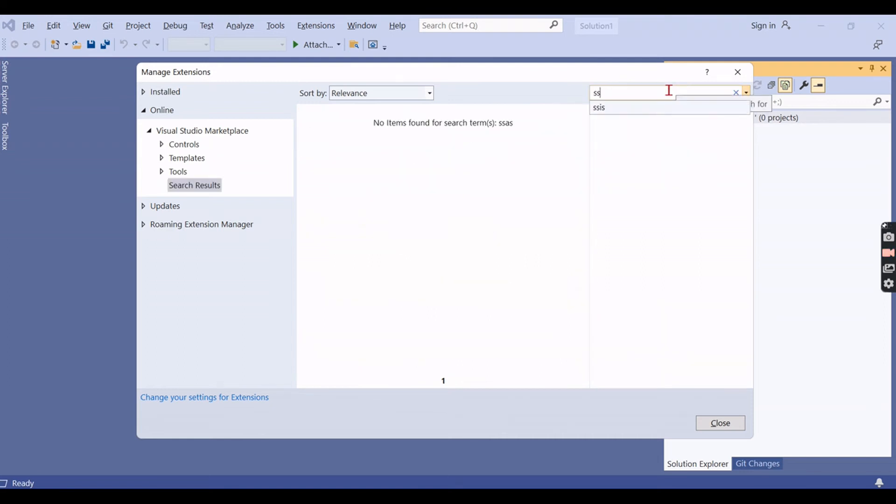
pyautogui.press('BackSpace')
pyautogui.press('BackSpace')
# Search the online extensions for "analys" and download Microsoft Analysis Services Projects
pyautogui.write('analy')
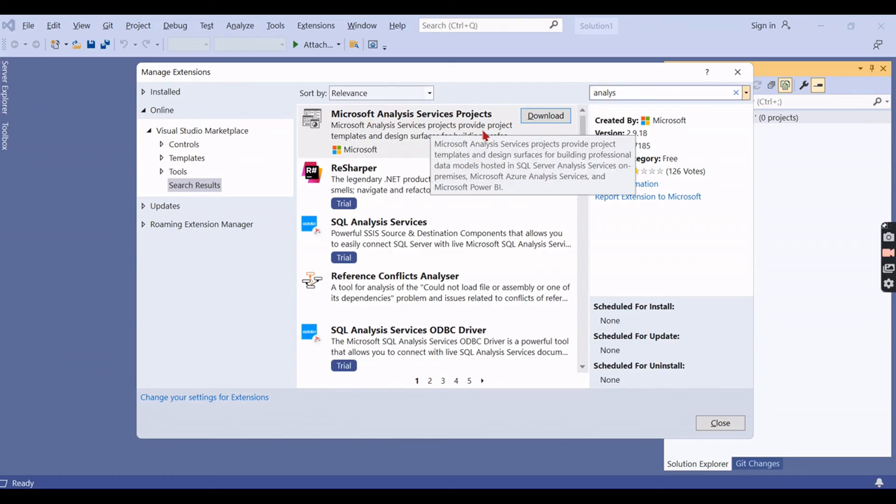
pyautogui.click(537, 118)
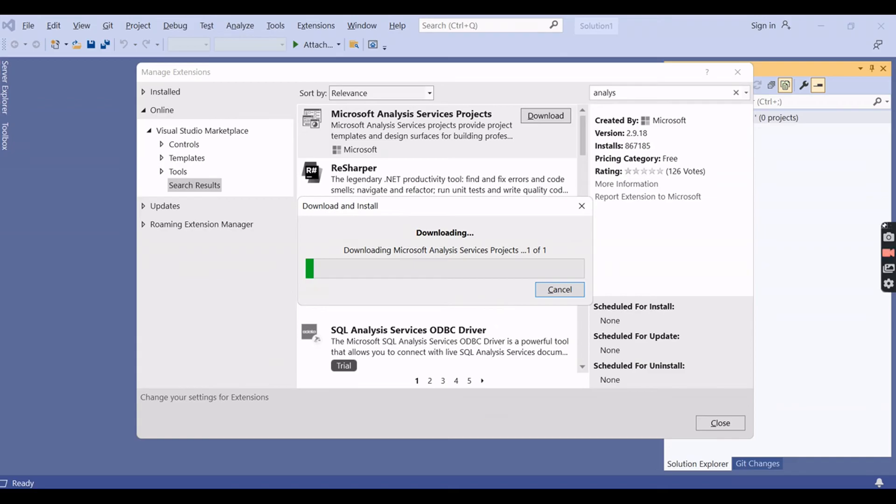
pyautogui.moveTo(430, 497)
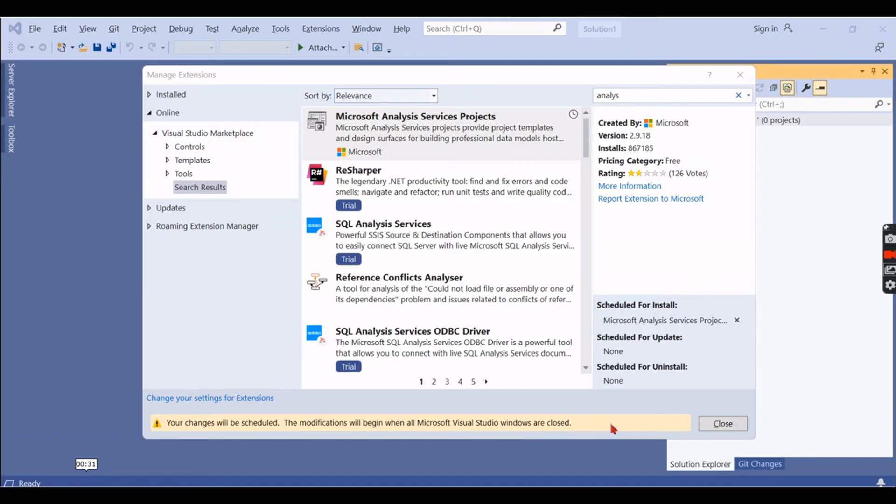
# Close the extension manager and Visual Studio so that the scheduled extension installation can start
pyautogui.click(713, 425)
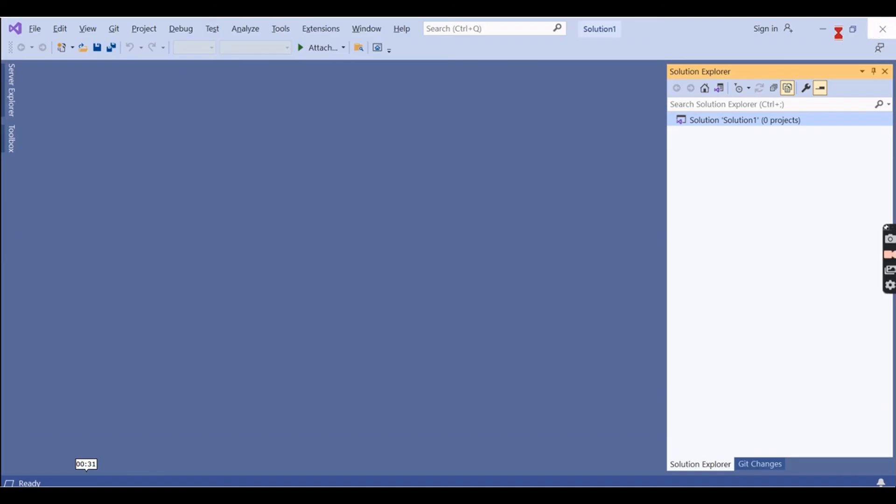
pyautogui.click(883, 30)
pyautogui.click(653, 112)
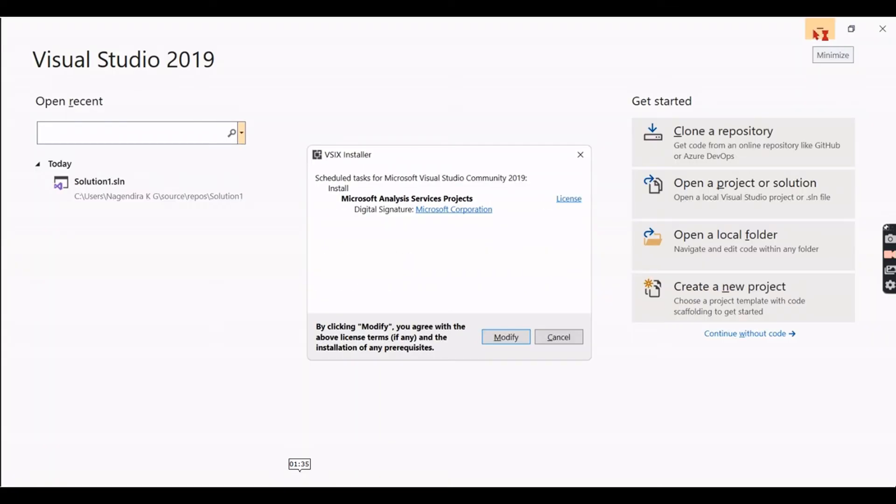
# Minimize the Visual Studio start window and accept the scheduled installation of Microsoft Analysis Services Projects in the VSIX Installer
pyautogui.click(818, 28)
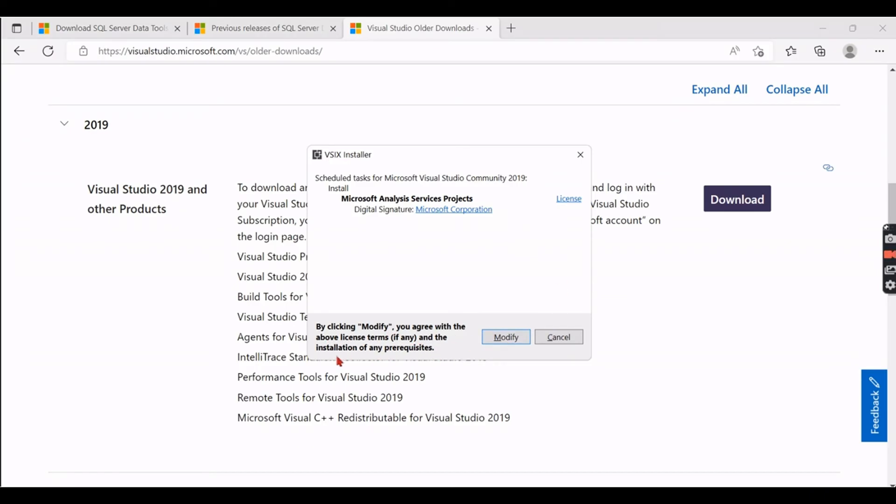
pyautogui.click(506, 338)
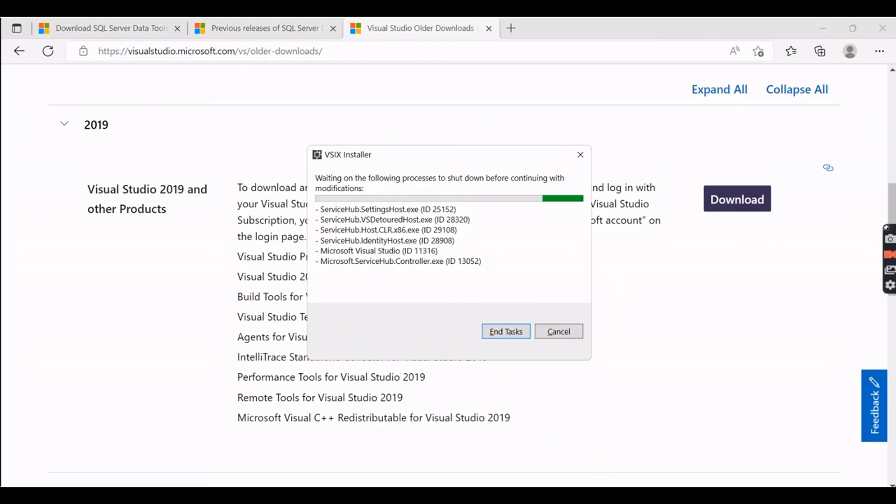
pyautogui.moveTo(607, 485)
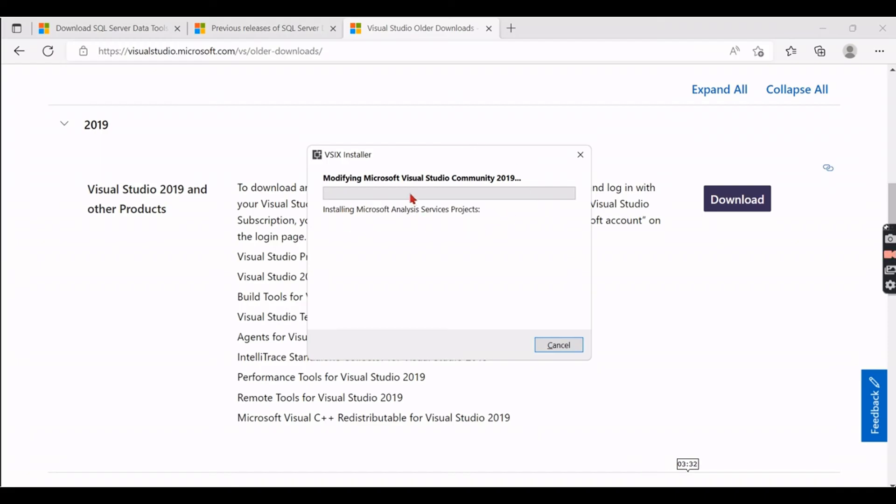
# Review the SQL platforms supported by each project template on the previous SSDT releases page
pyautogui.click(299, 28)
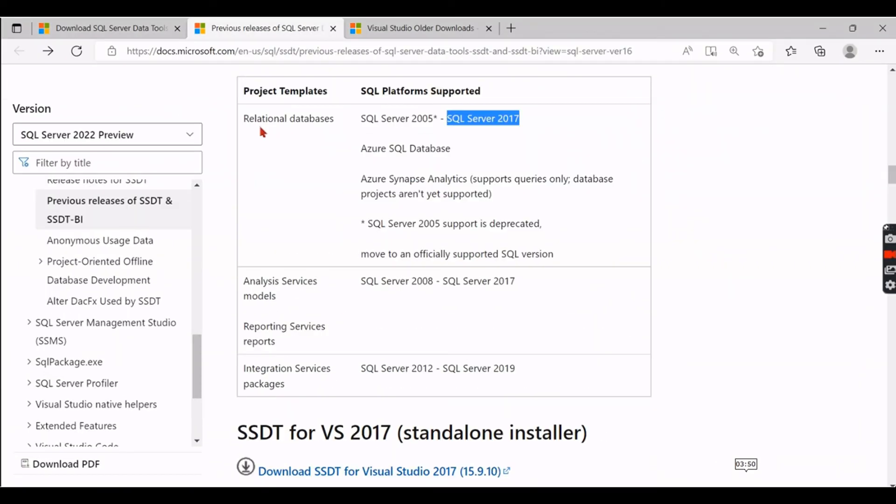
pyautogui.moveTo(269, 135); pyautogui.dragTo(308, 132)
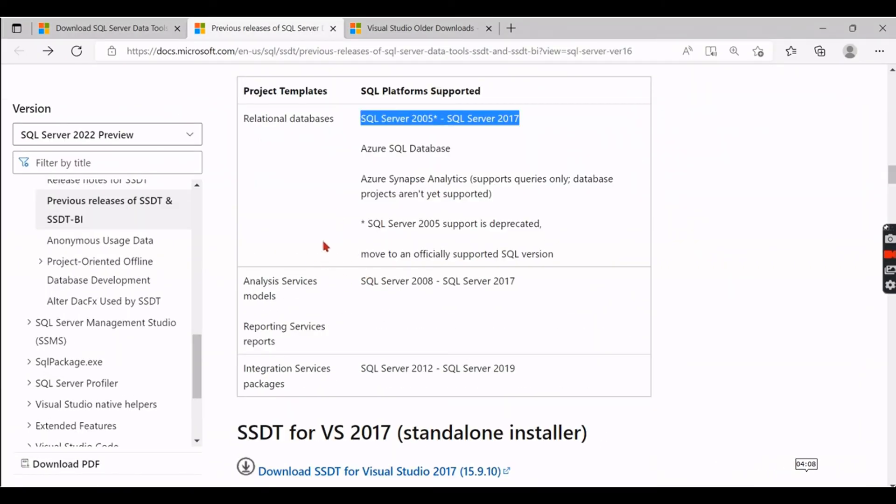
pyautogui.scroll(-5, 521, 350)
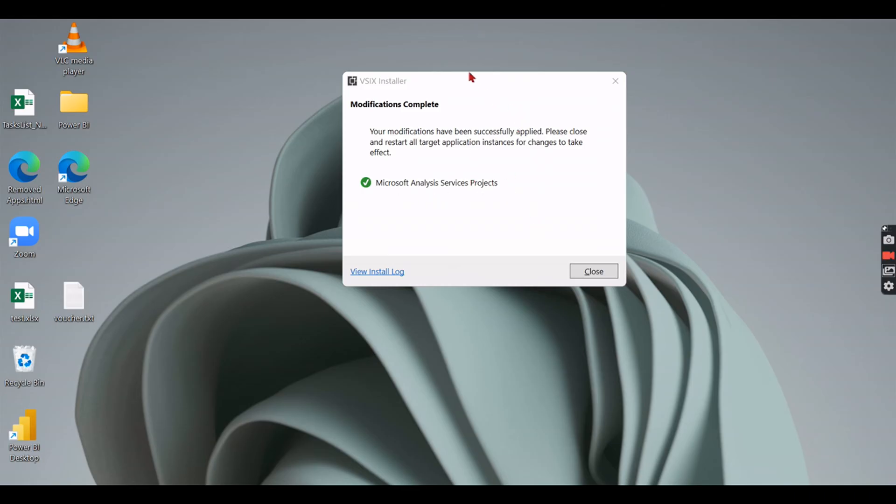
# Close the VSIX Installer and run Microsoft.DataTools.IntegrationServices.exe from the Downloads folder
pyautogui.click(613, 82)
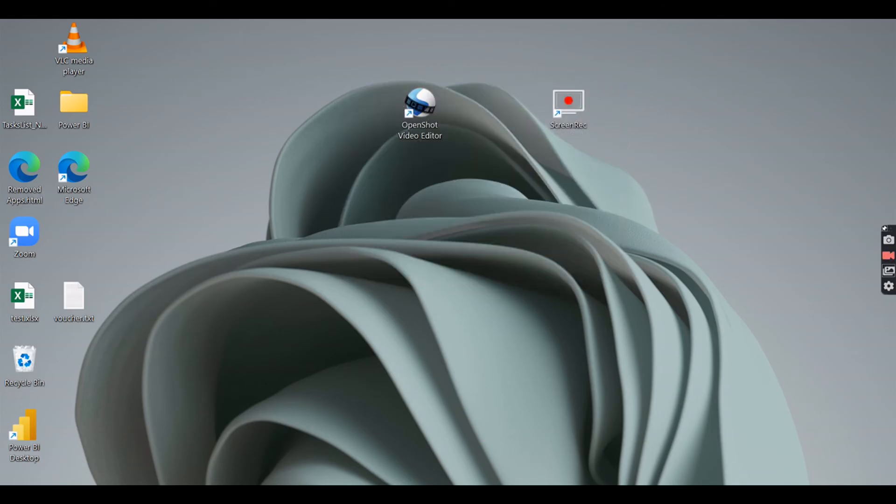
pyautogui.click(448, 494)
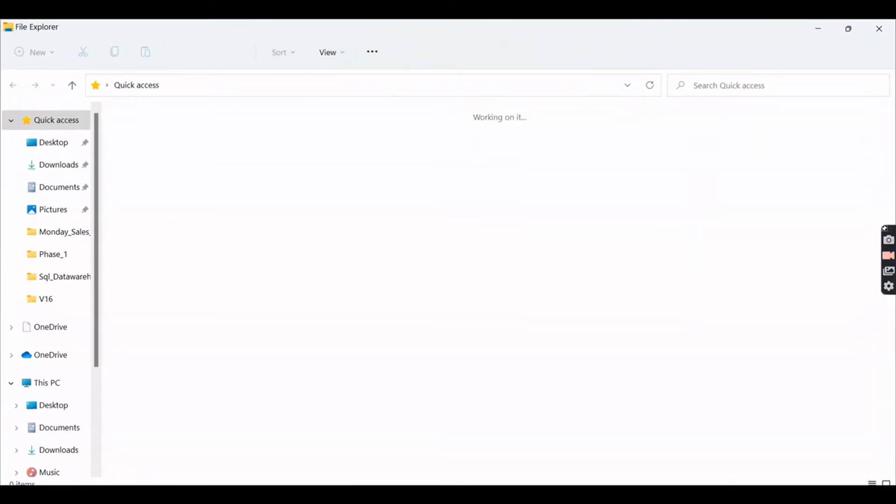
pyautogui.click(47, 163)
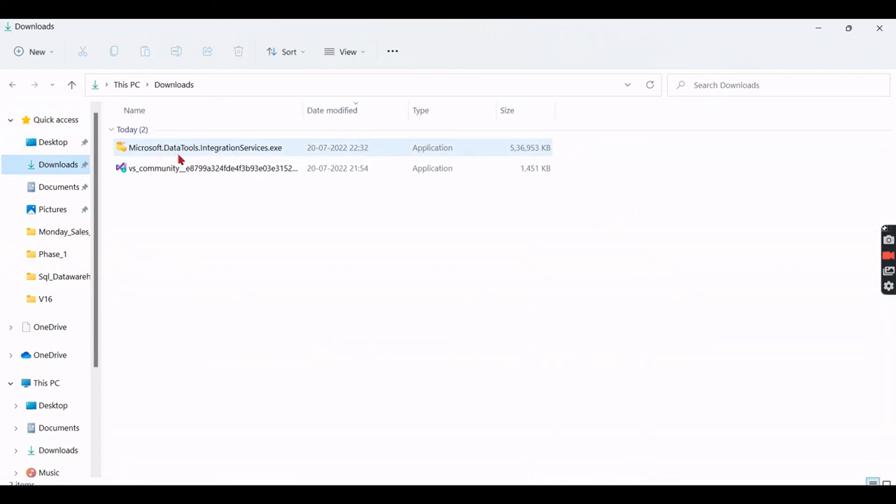
pyautogui.doubleClick(210, 152)
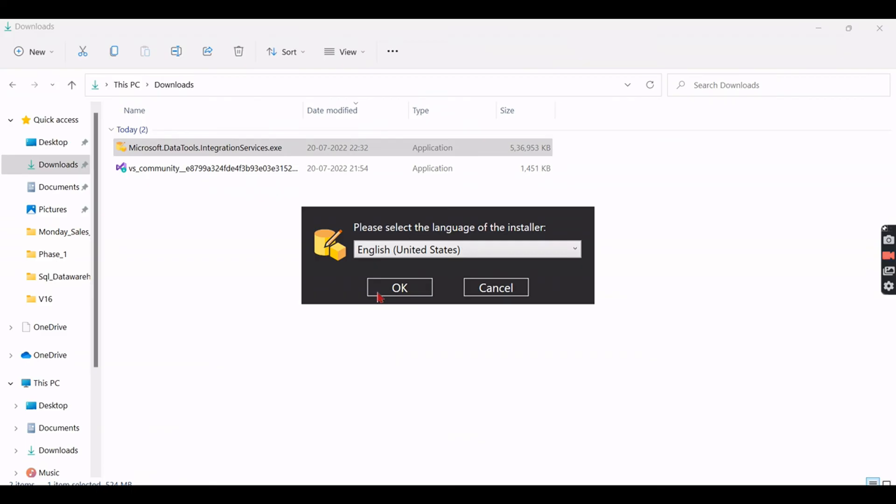
# Install SQL Server Integration Services Projects in English (United States) for Visual Studio Community 2019 and close the completed setup
pyautogui.click(402, 292)
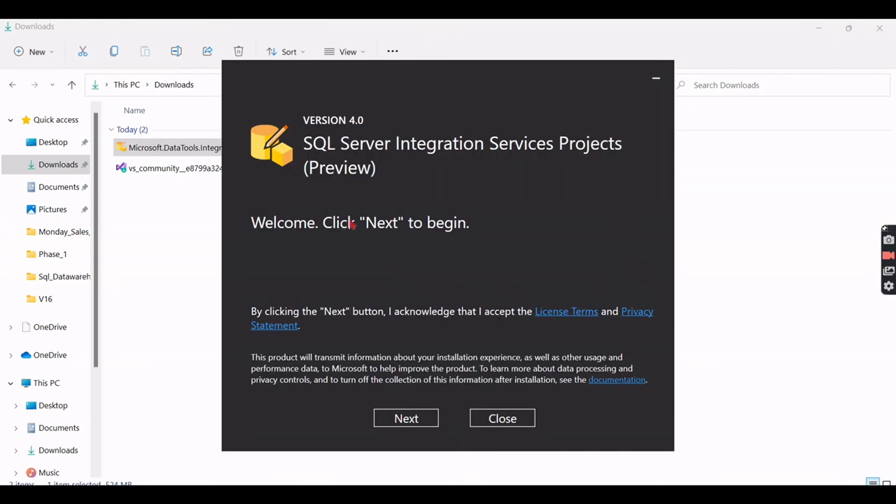
pyautogui.click(410, 428)
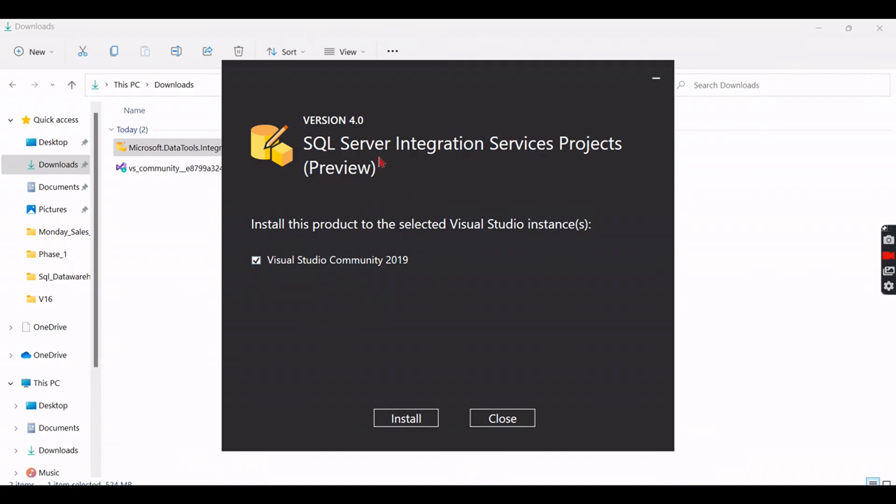
pyautogui.click(388, 423)
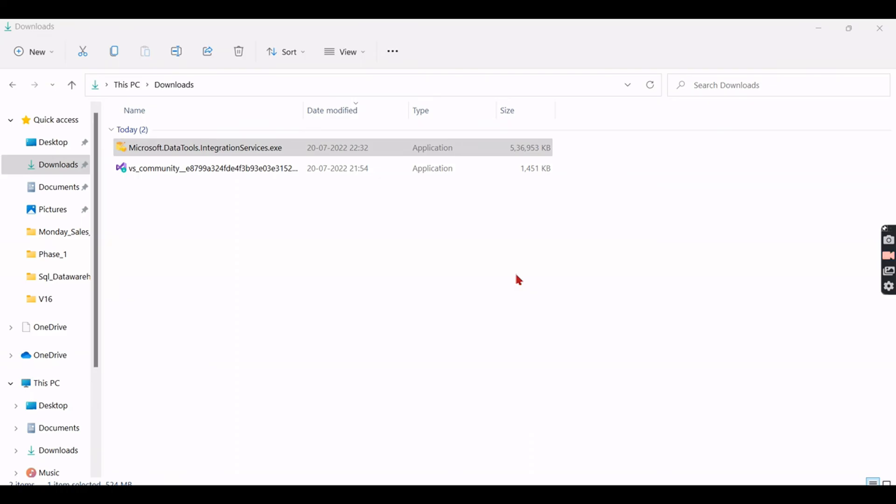
pyautogui.click(10, 121)
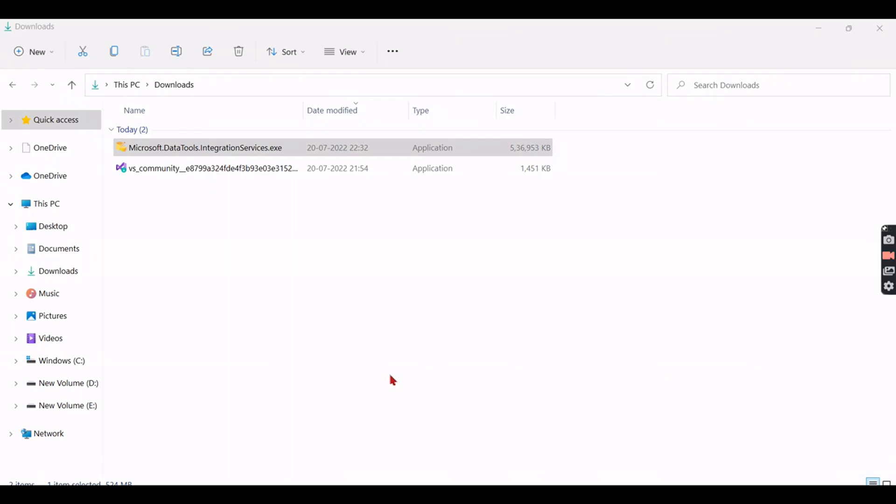
pyautogui.click(426, 351)
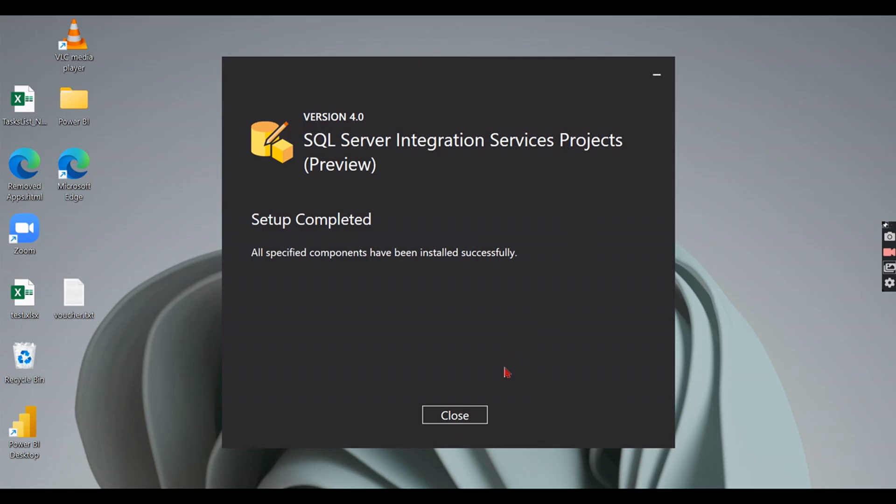
pyautogui.click(461, 423)
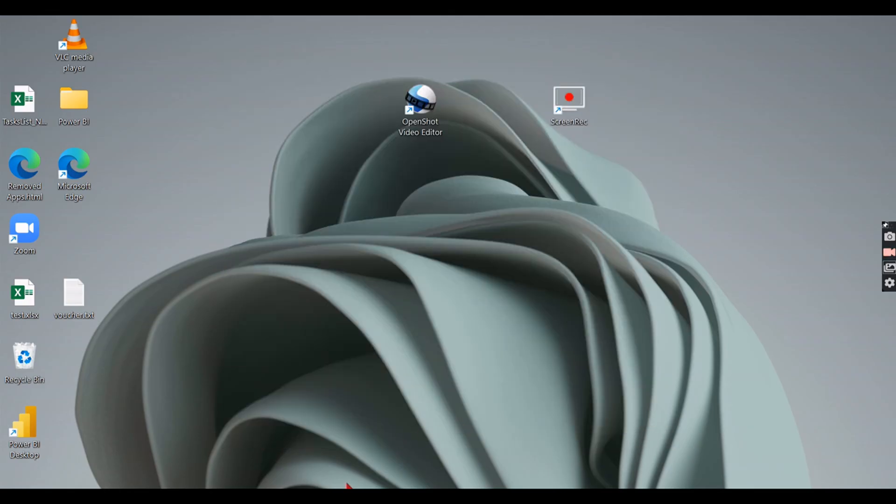
# Find "visual" among the installed apps, launch Visual Studio 2019 and start creating a new project
pyautogui.press('super')
pyautogui.click(397, 79)
pyautogui.write('visua')
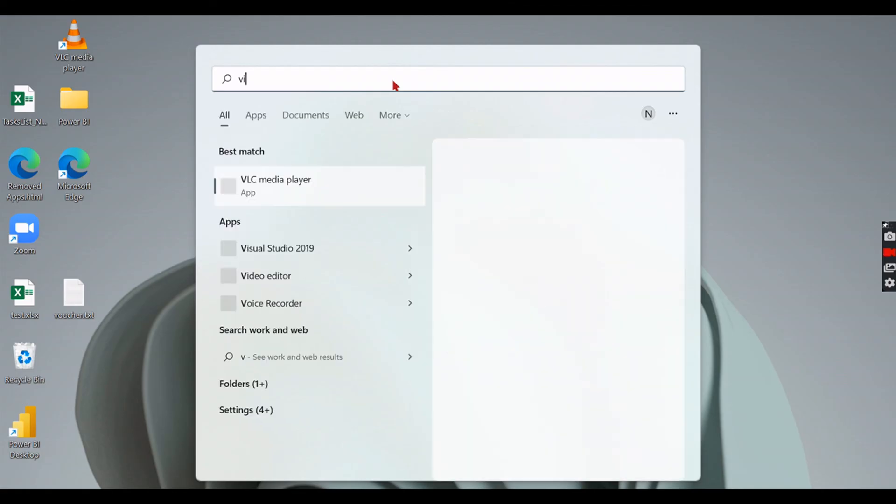
pyautogui.write('l')
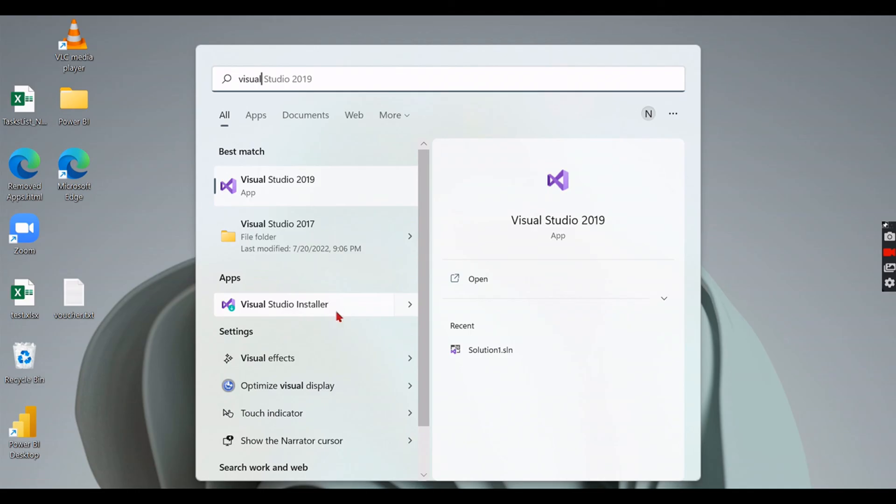
pyautogui.click(307, 182)
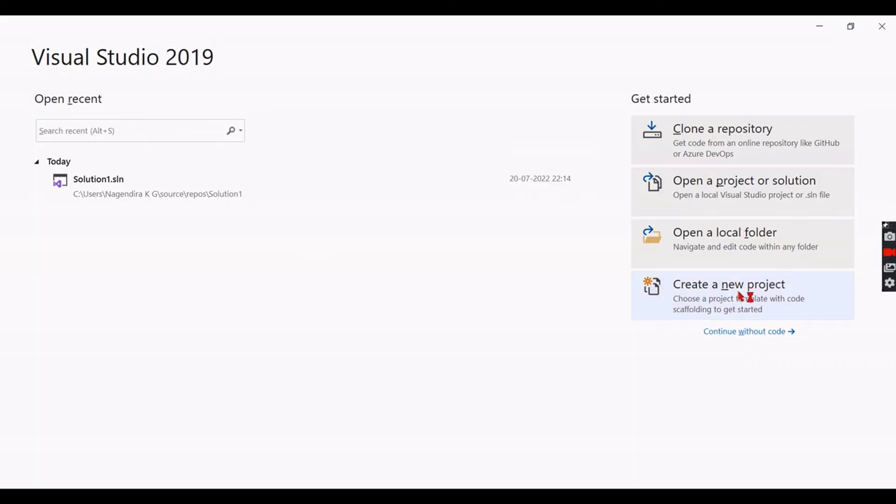
pyautogui.click(741, 296)
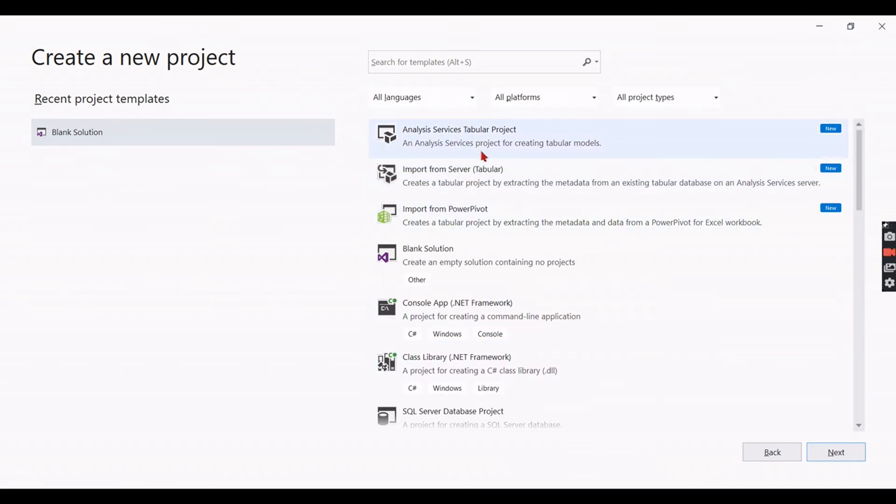
# Search the project templates for "sql server" and clear the search text
pyautogui.click(474, 61)
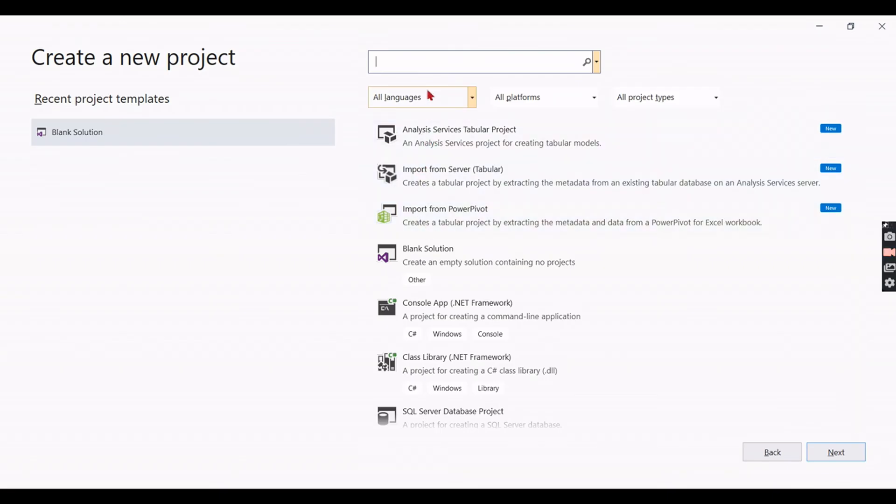
pyautogui.write('sq')
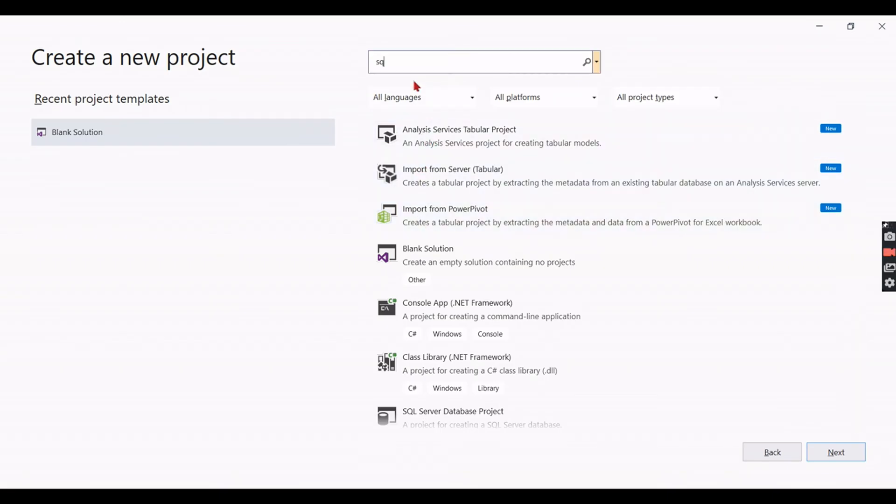
pyautogui.write('l server')
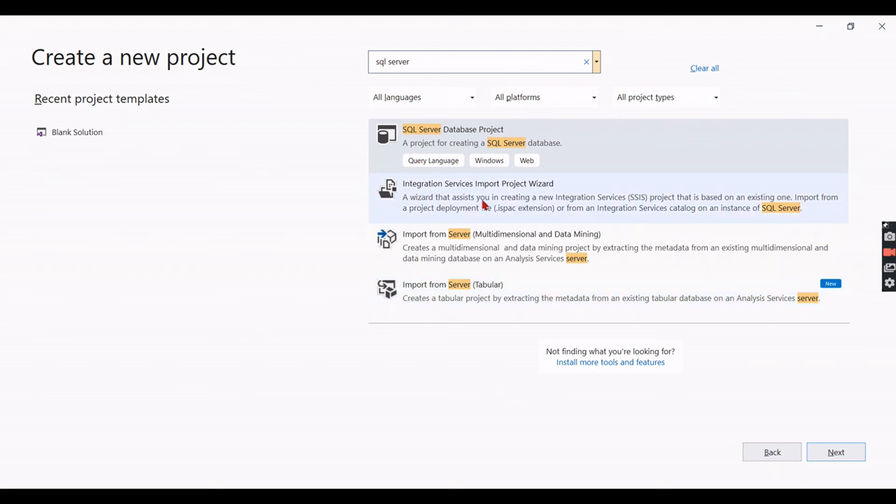
pyautogui.moveTo(410, 60); pyautogui.dragTo(277, 62)
pyautogui.press('BackSpace')
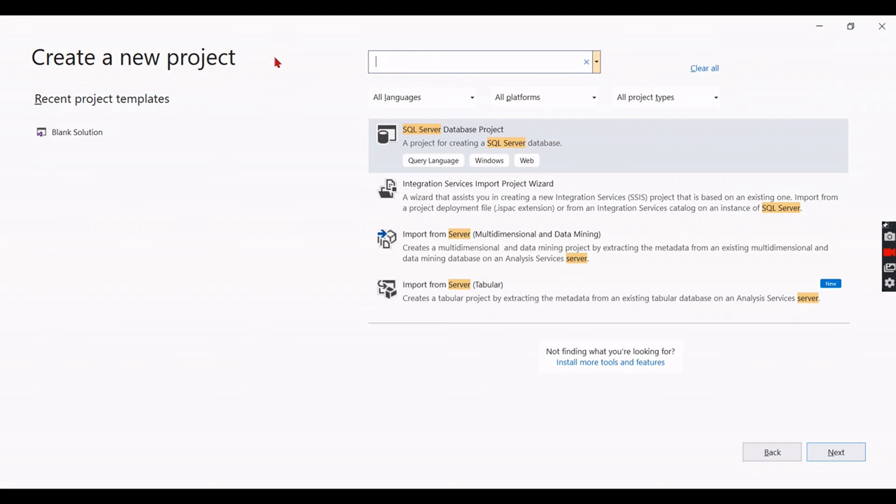
# Search the project templates for "anal"
pyautogui.write('ana')
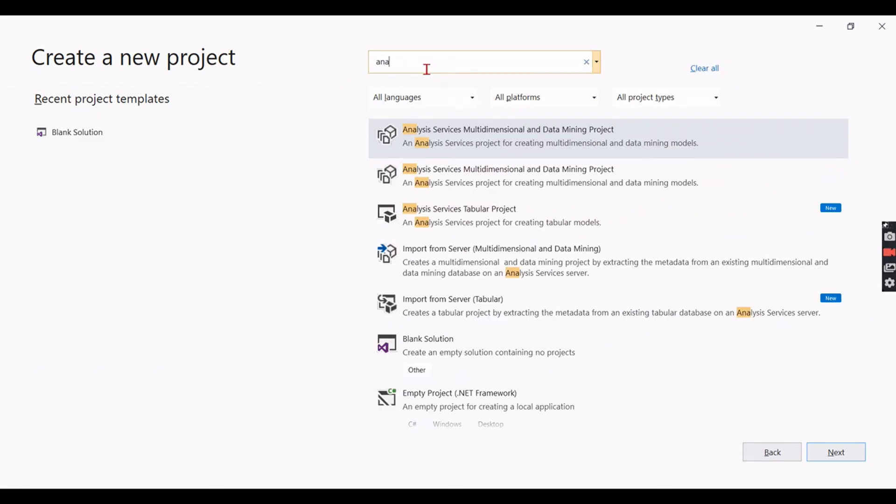
pyautogui.press('BackSpace')
pyautogui.press('BackSpace')
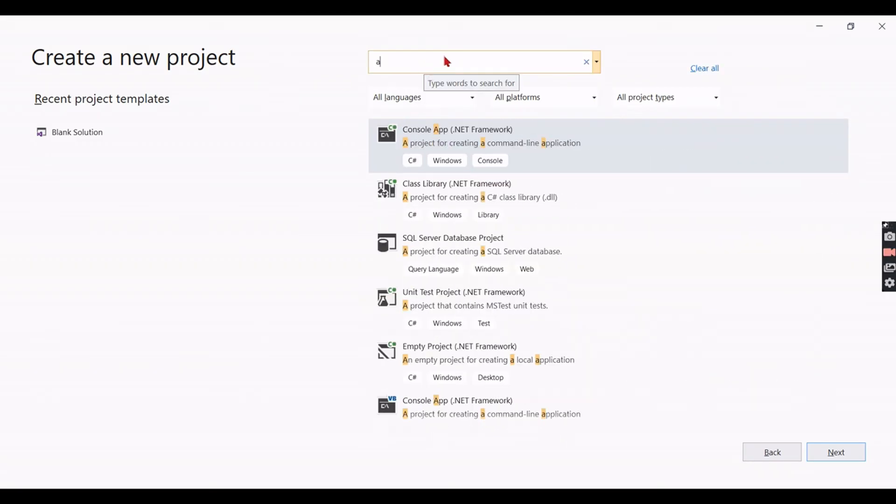
pyautogui.write('nal')
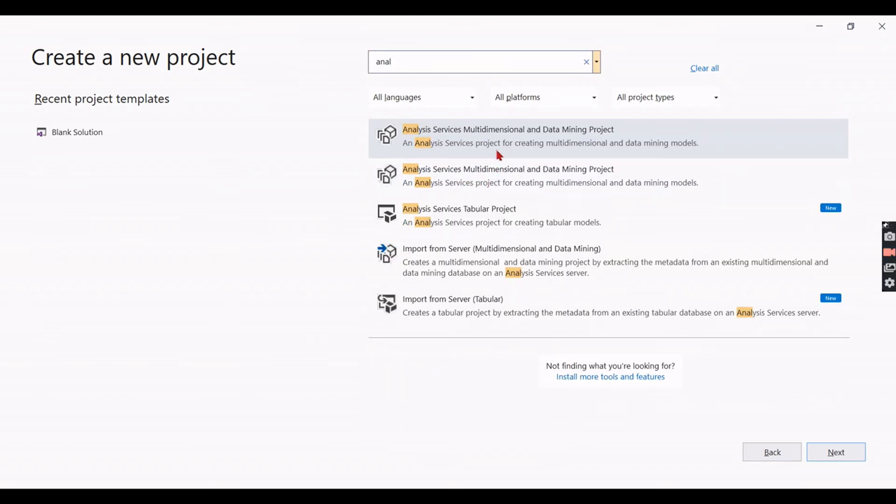
# Create an Analysis Services Tabular Project using the localhost workspace server and compatibility level SQL Server 2016 RTM (1200)
pyautogui.click(451, 213)
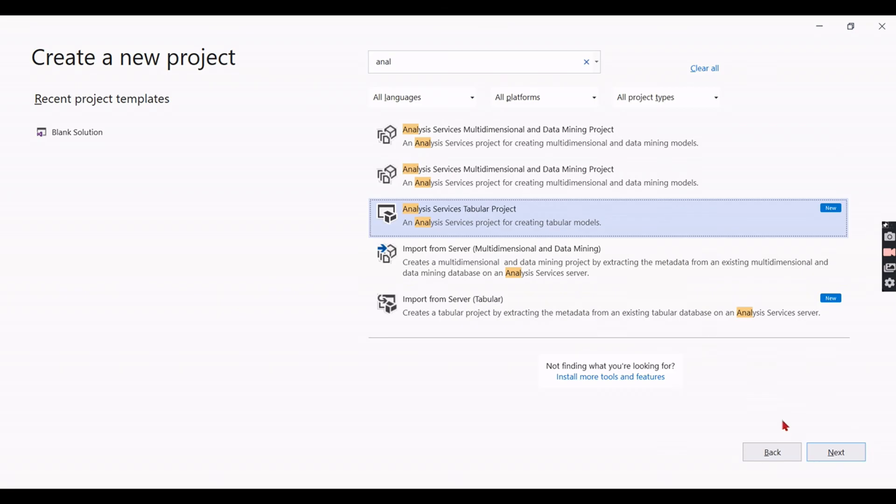
pyautogui.click(836, 453)
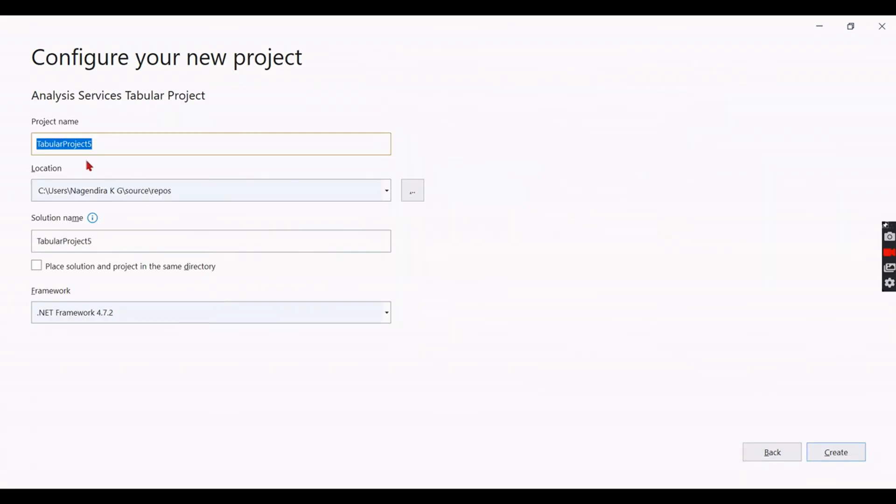
pyautogui.click(852, 450)
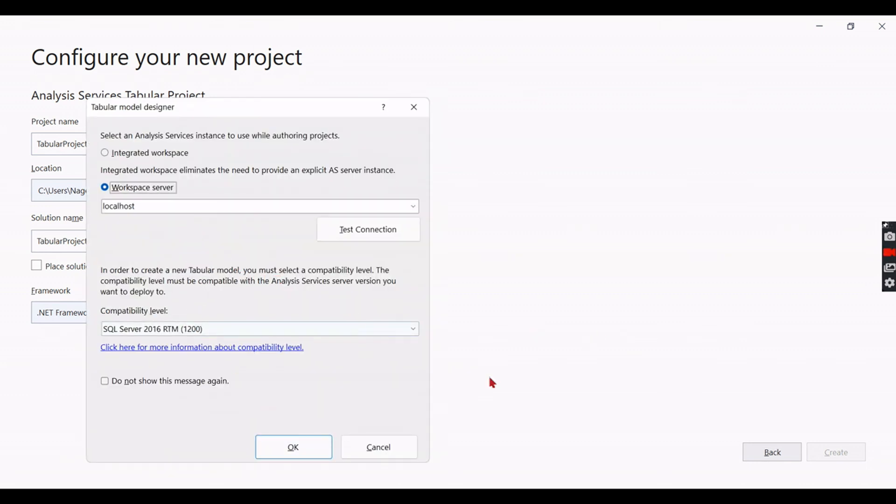
pyautogui.click(294, 456)
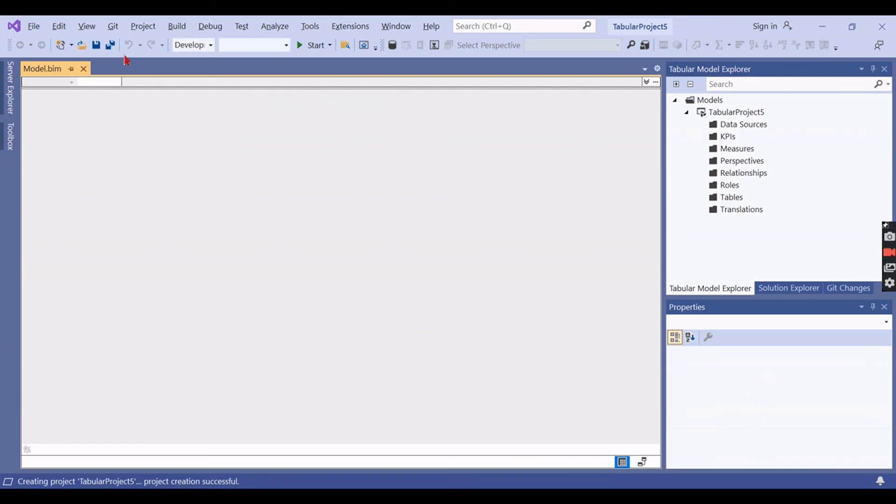
# Start another new project from the open tabular project and search the templates for "sql serv"
pyautogui.click(34, 27)
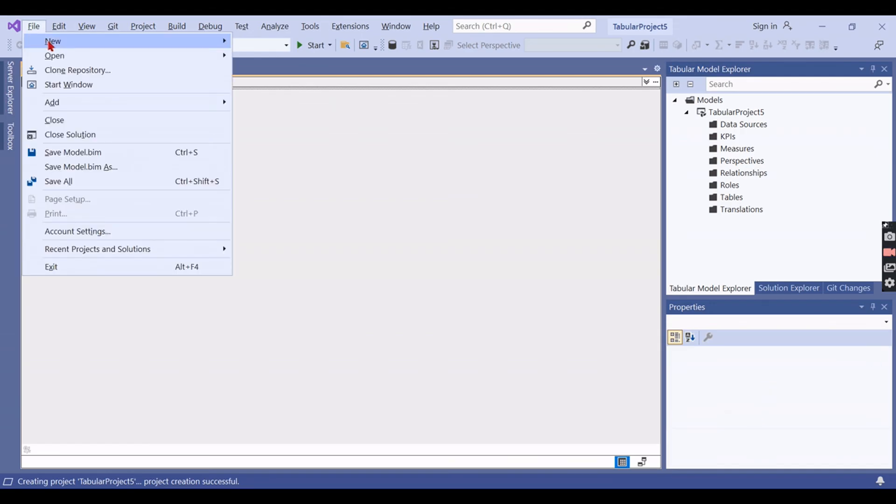
pyautogui.moveTo(51, 41)
pyautogui.click(250, 41)
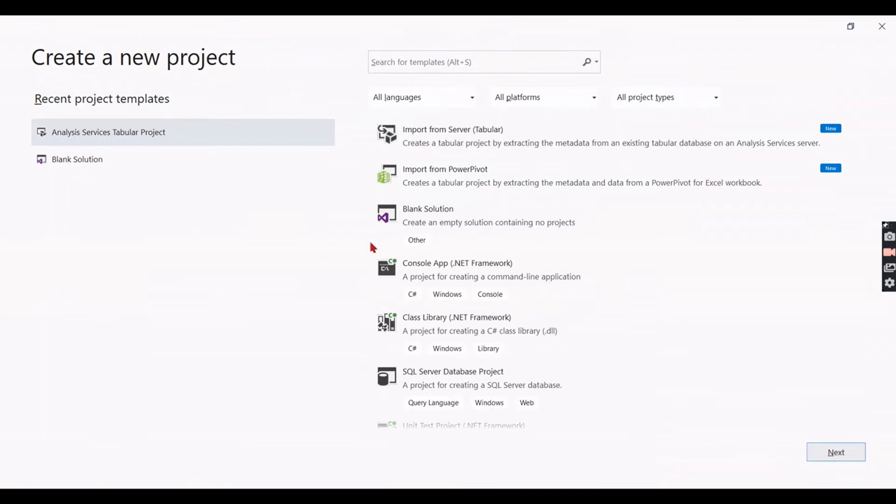
pyautogui.click(431, 62)
pyautogui.write('sql serv')
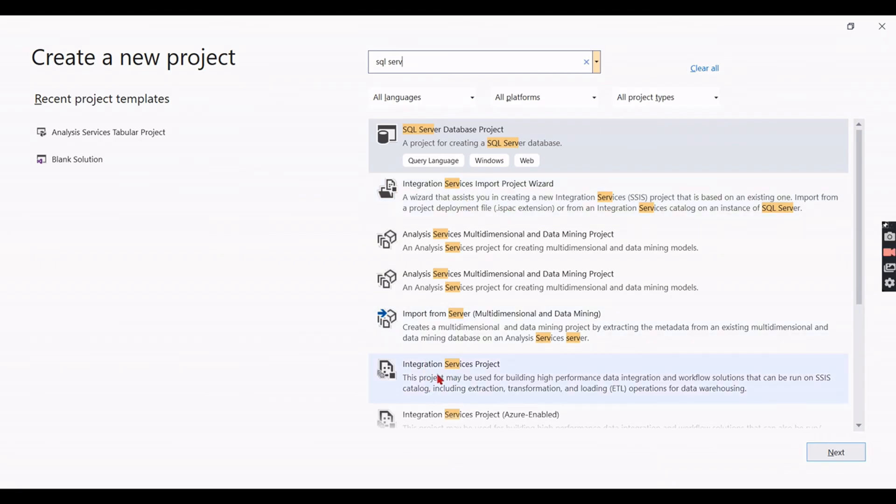
# Search the templates for "integra" and create an Integration Services Project in a new solution with the default settings
pyautogui.hotkey('ctrl', 'a')
pyautogui.write('integra')
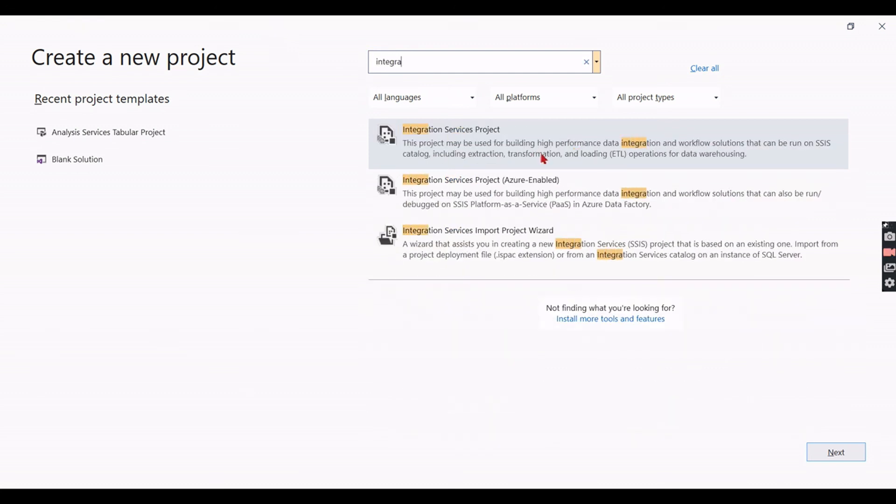
pyautogui.click(440, 150)
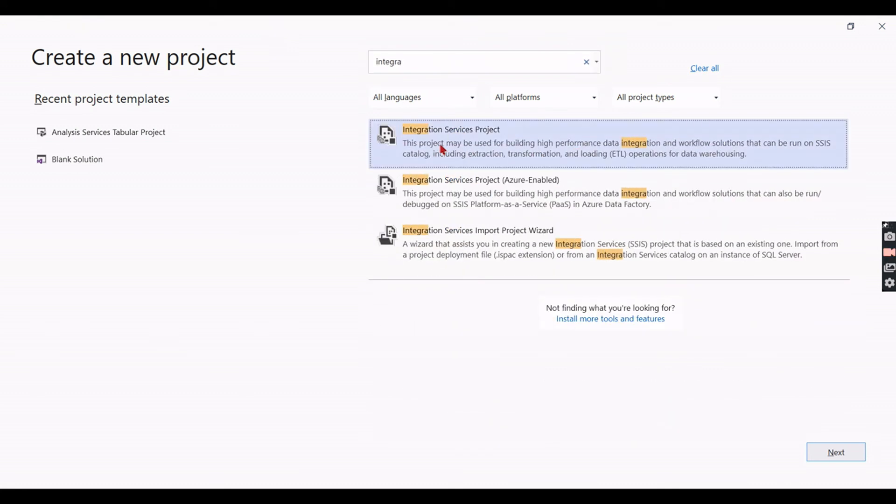
pyautogui.click(821, 451)
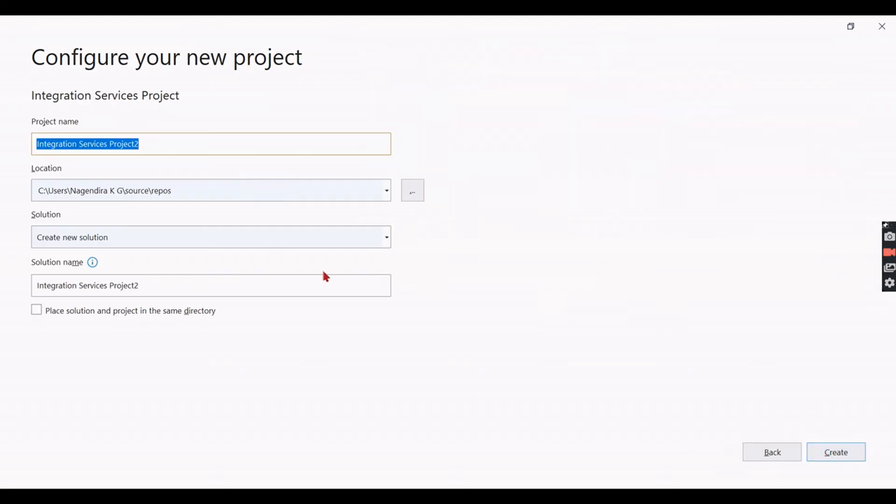
pyautogui.click(829, 447)
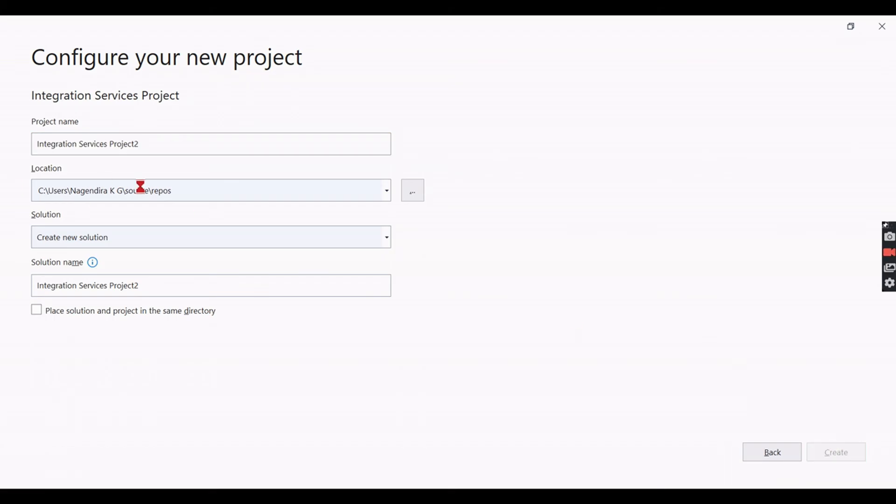